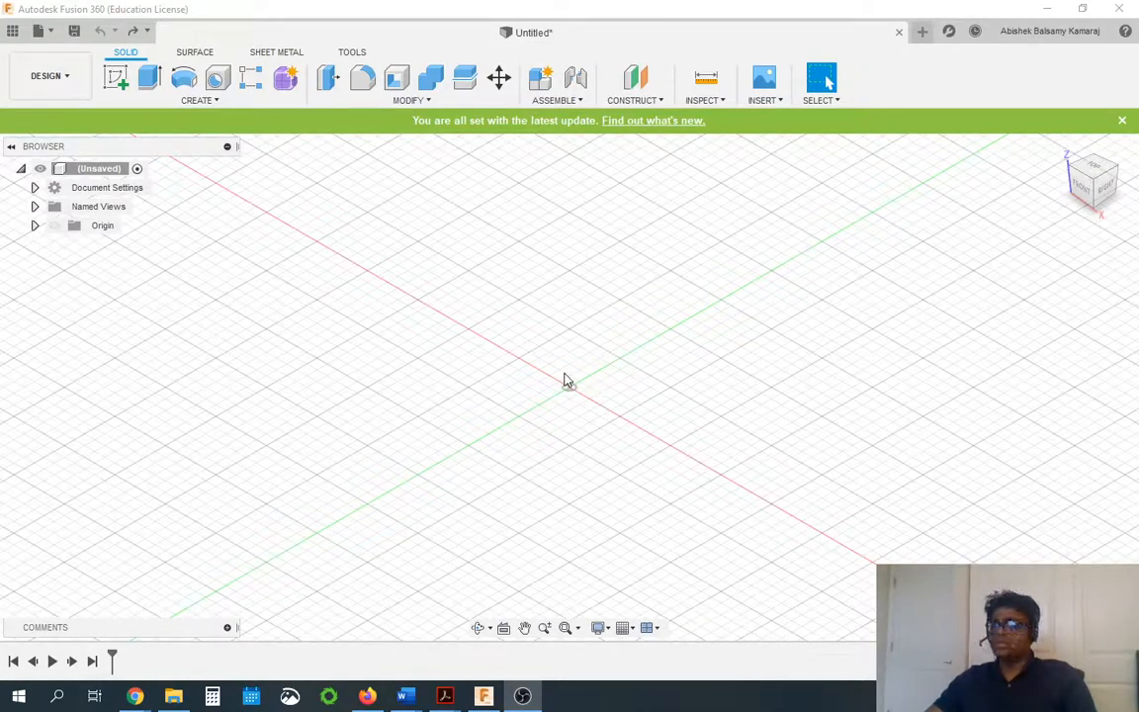
left_click(60, 88)
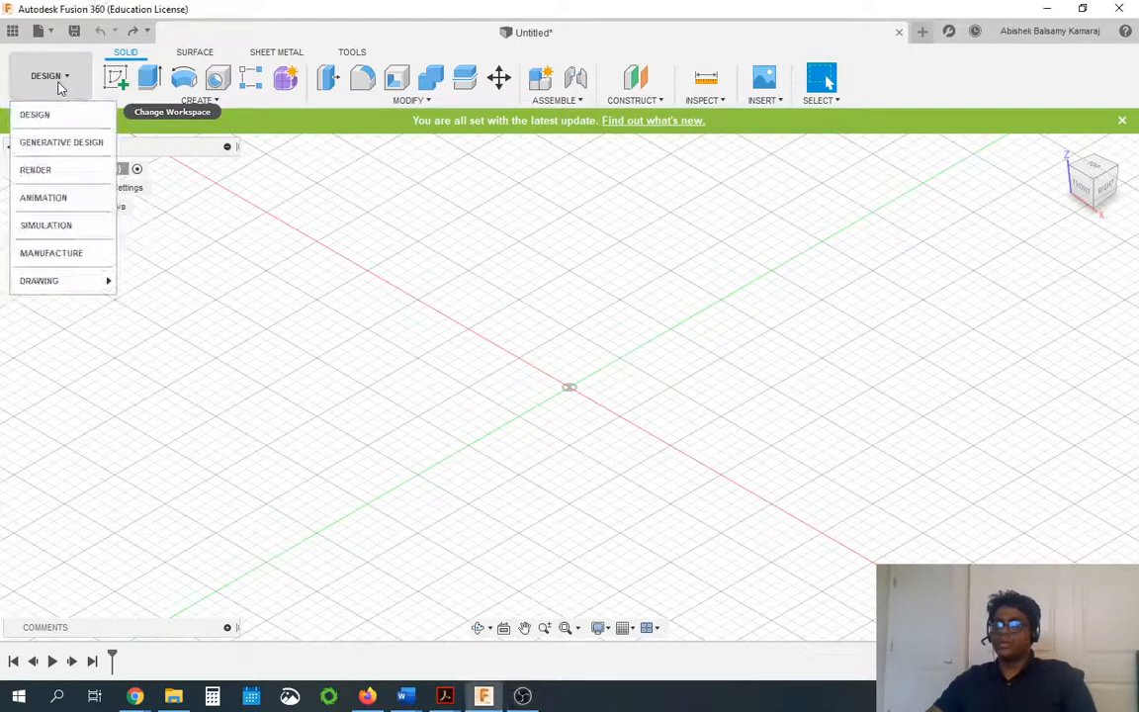
left_click(59, 88)
left_click(60, 88)
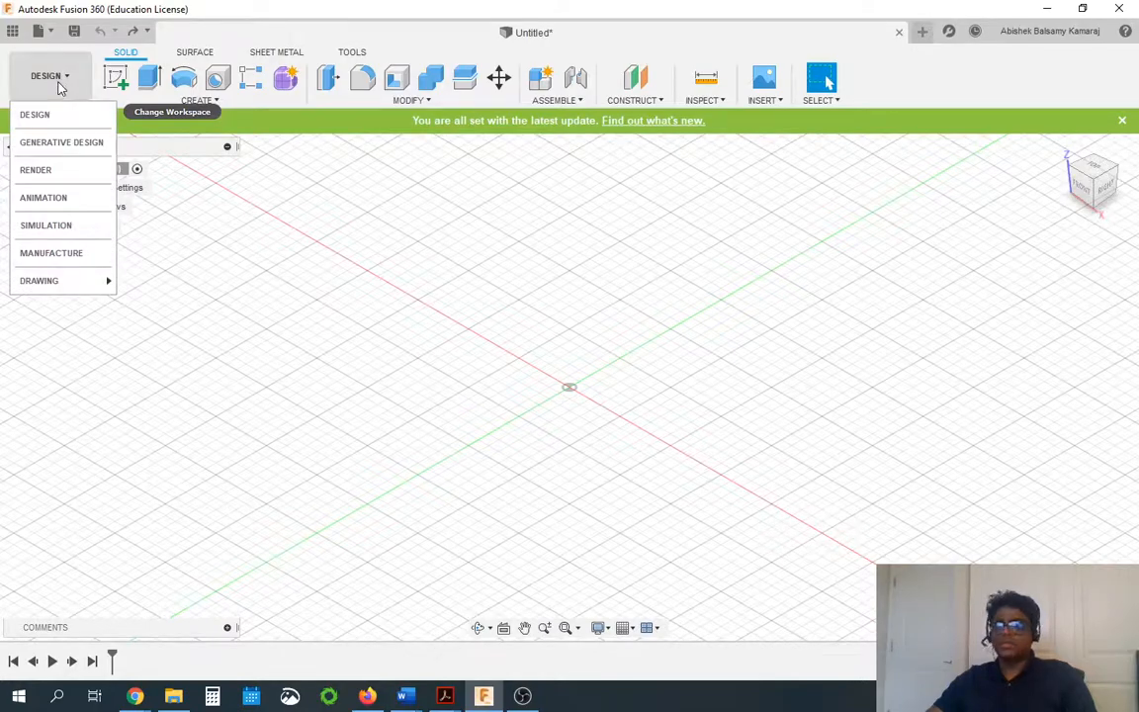
left_click(59, 88)
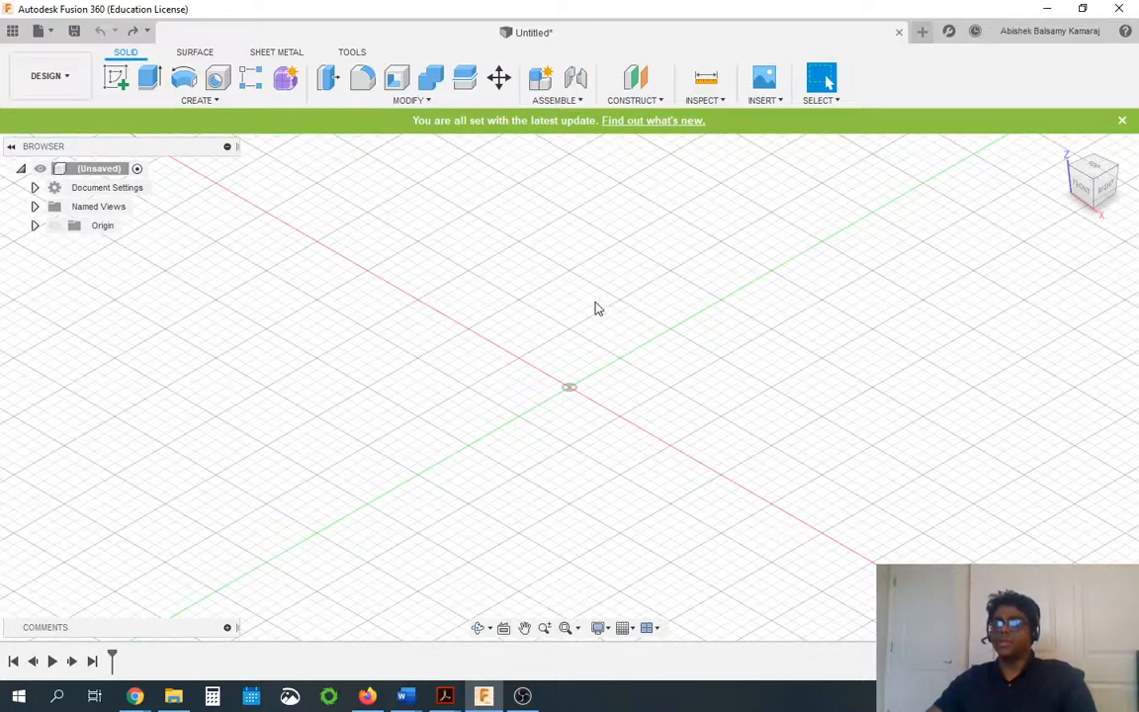
Set the document's active unit type to Inch with Set as Default enabled.
left_click(34, 188)
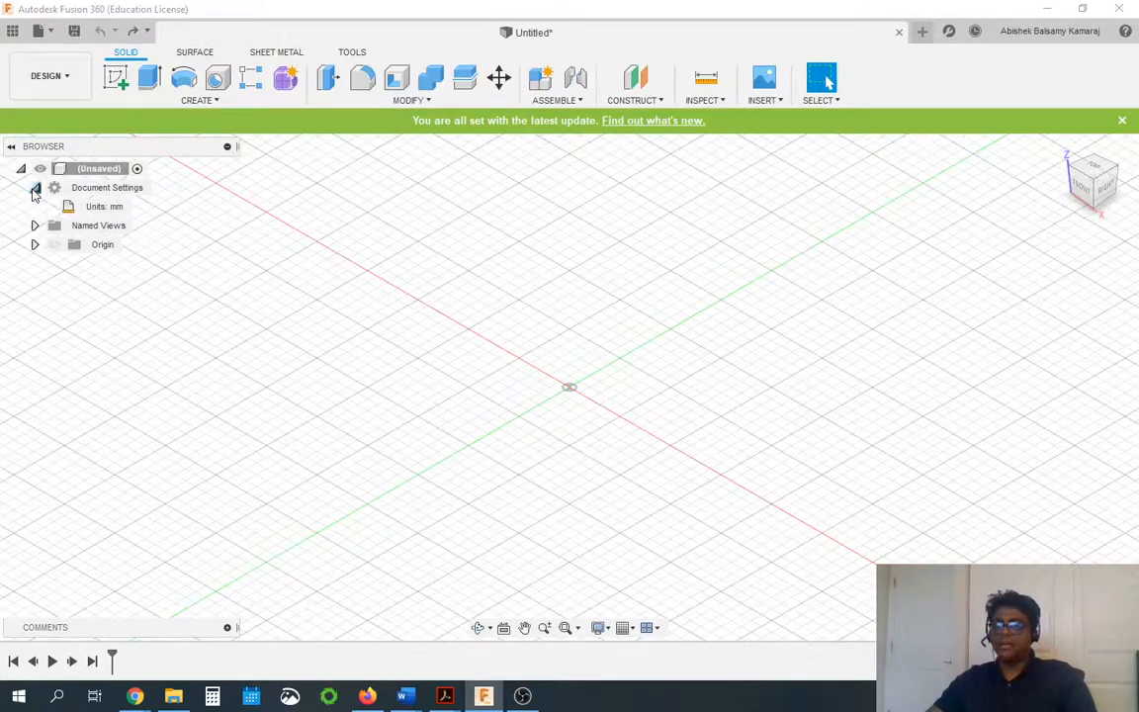
mouse_move(116, 211)
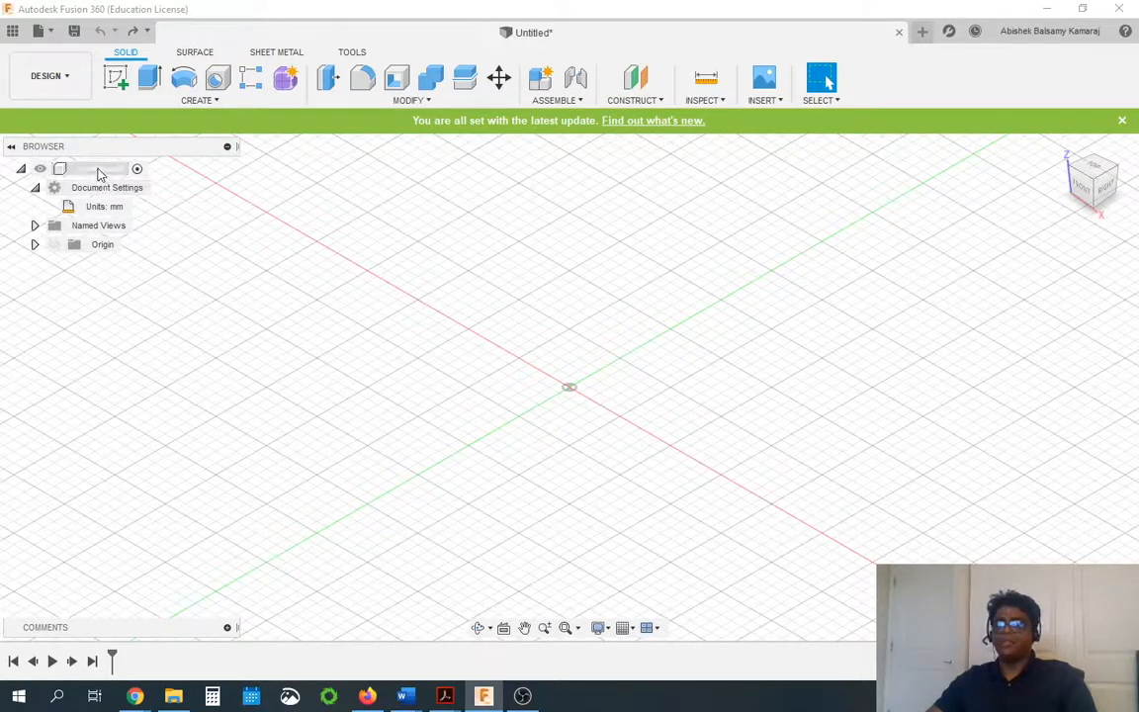
left_click(34, 188)
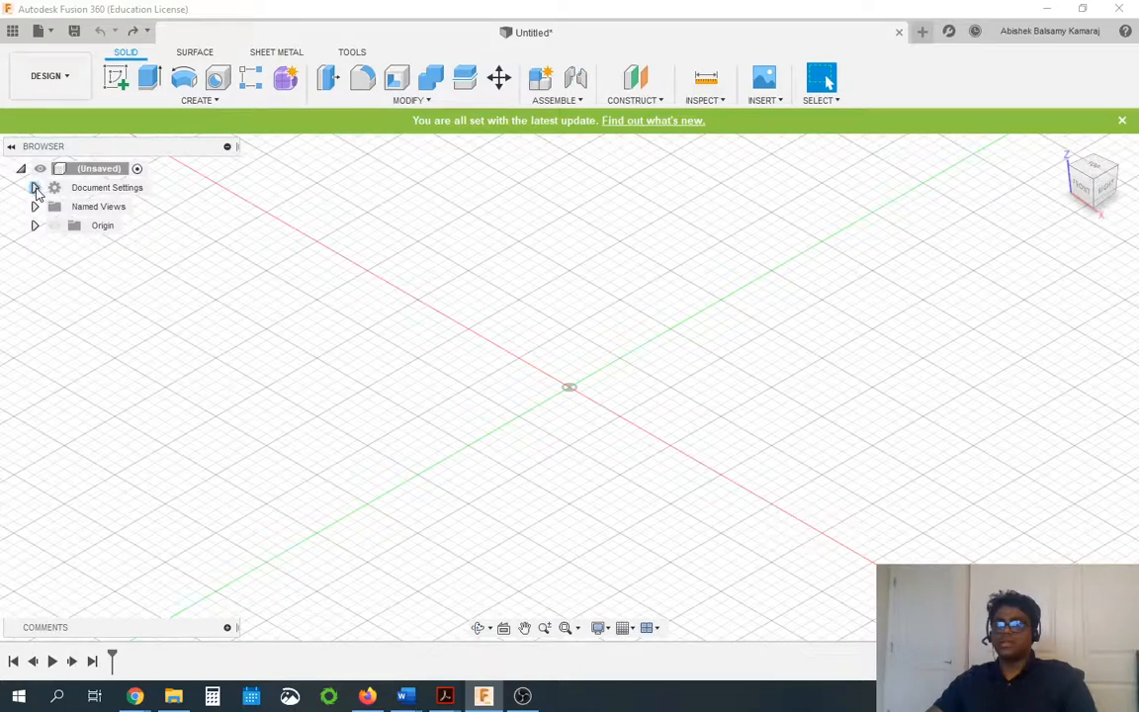
left_click(35, 187)
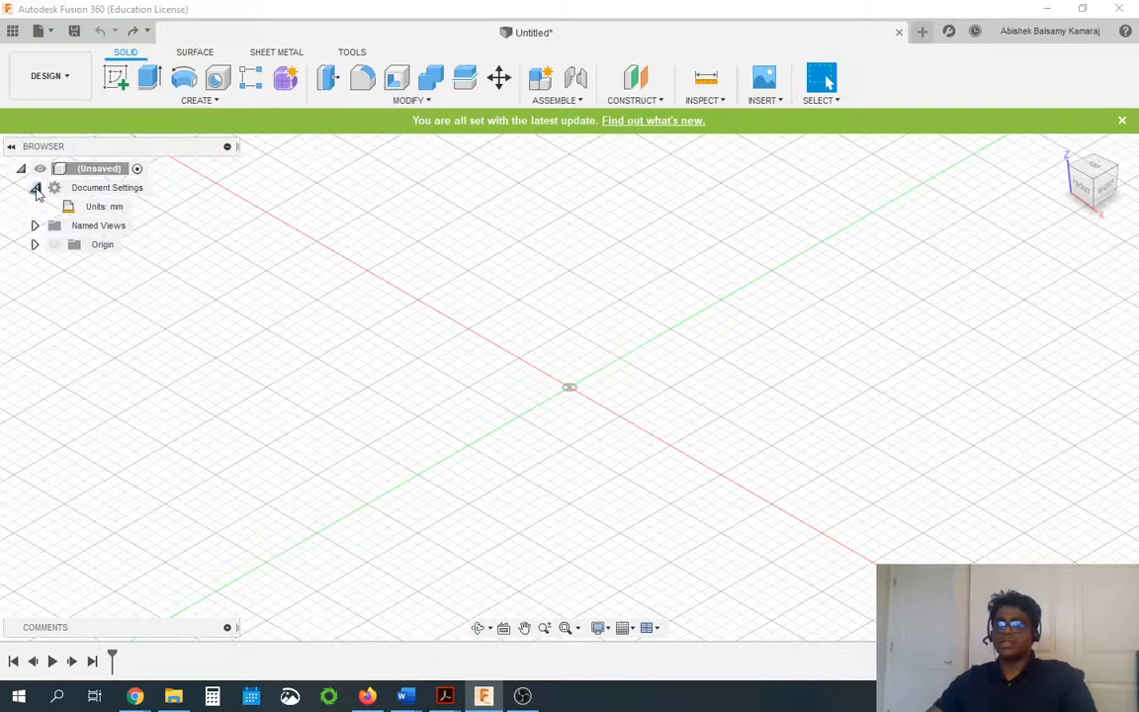
left_click(139, 207)
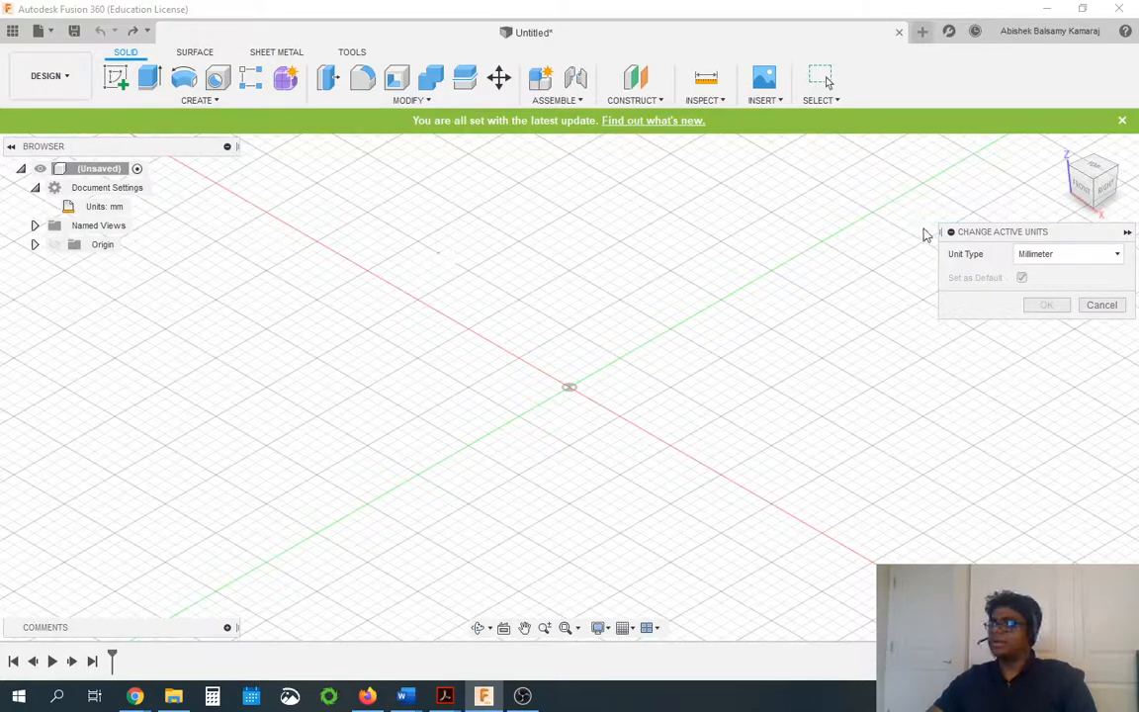
left_click_drag(1017, 236, 913, 236)
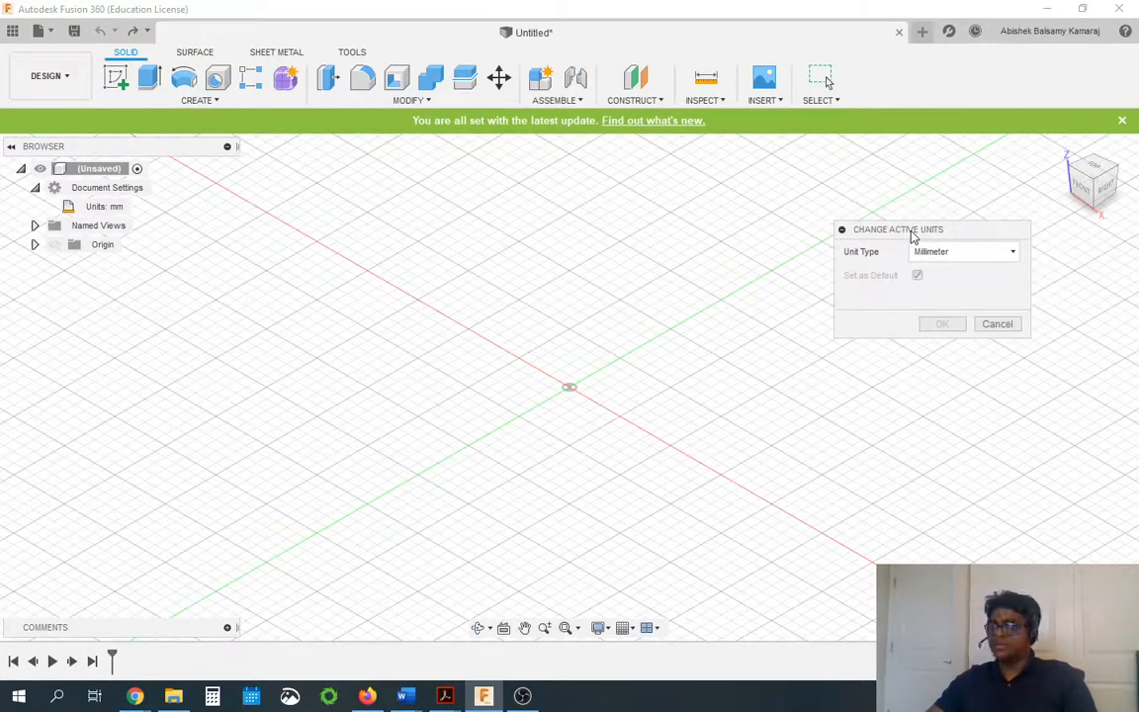
left_click(979, 254)
left_click(939, 326)
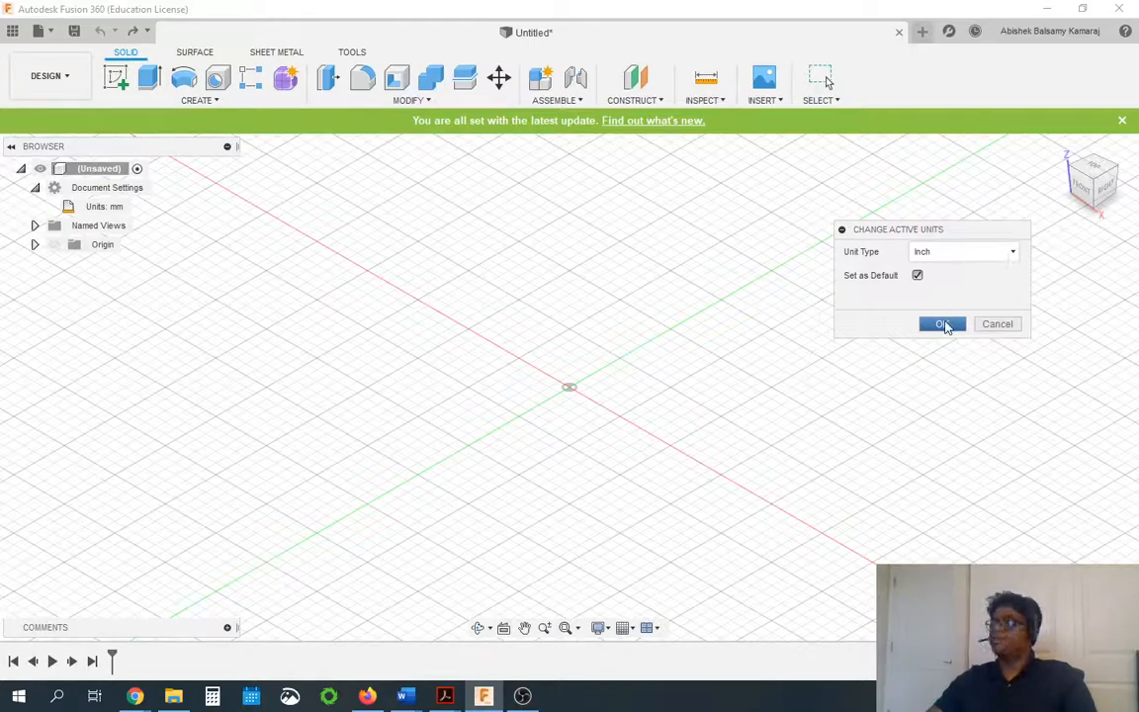
left_click(943, 323)
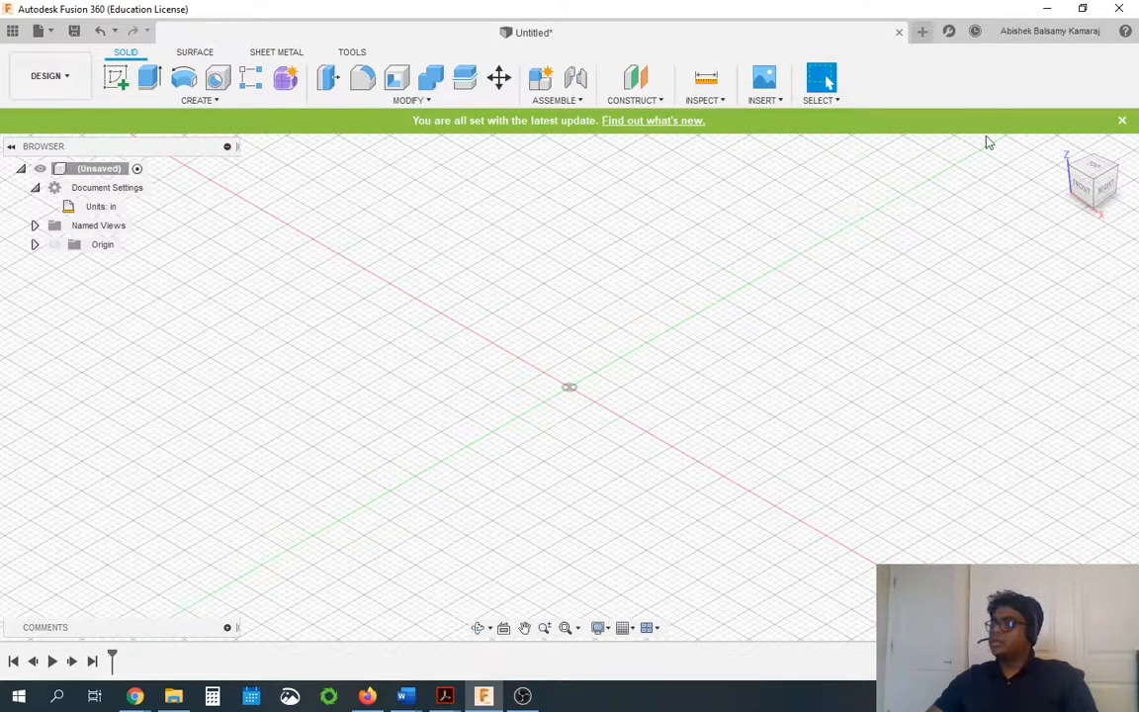
Set the pan, zoom and orbit shortcuts to Solidworks in the general preferences.
left_click(1052, 33)
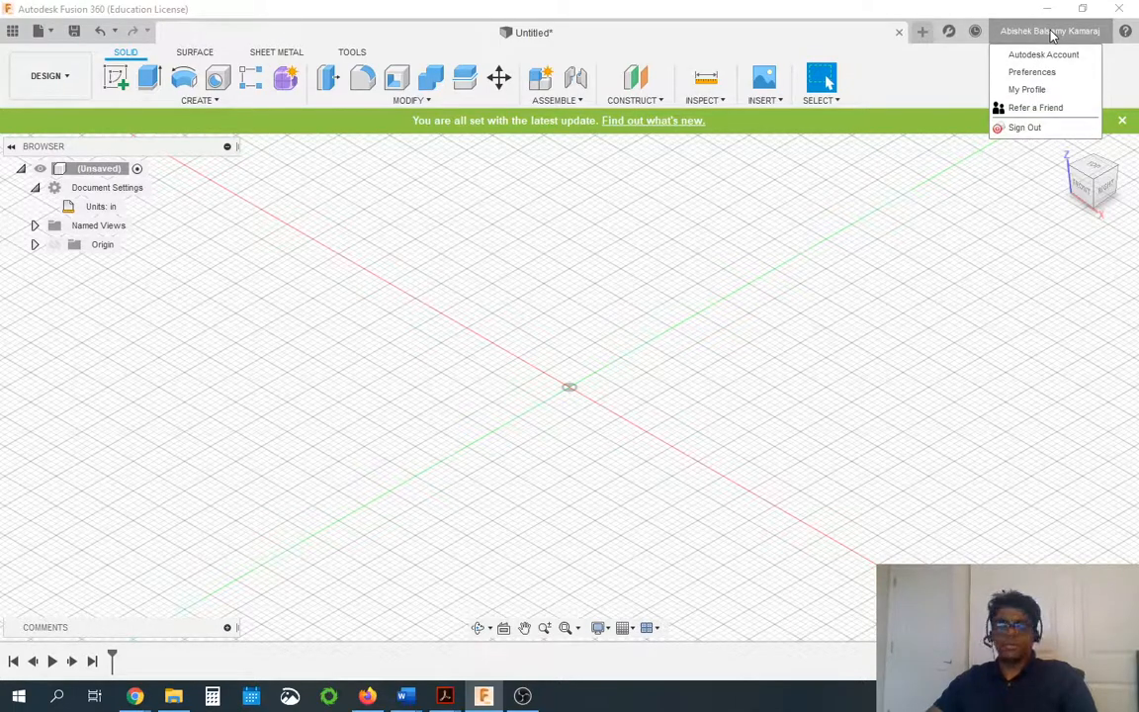
left_click(1053, 33)
left_click(1052, 33)
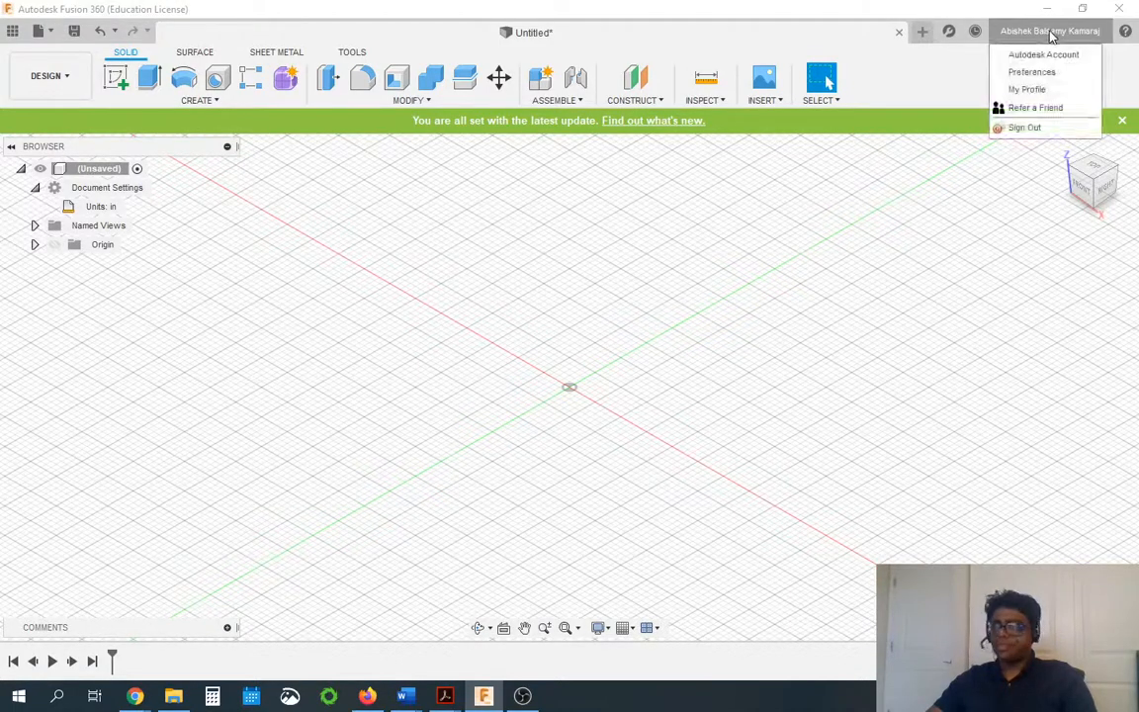
left_click(1031, 72)
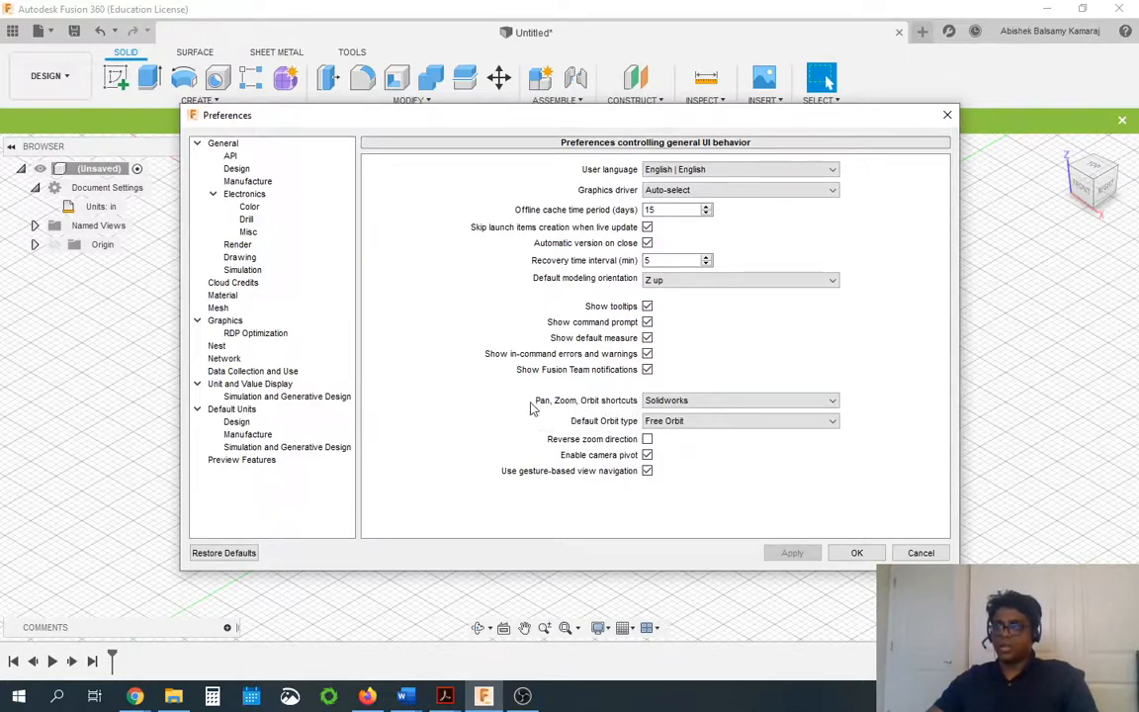
left_click(711, 405)
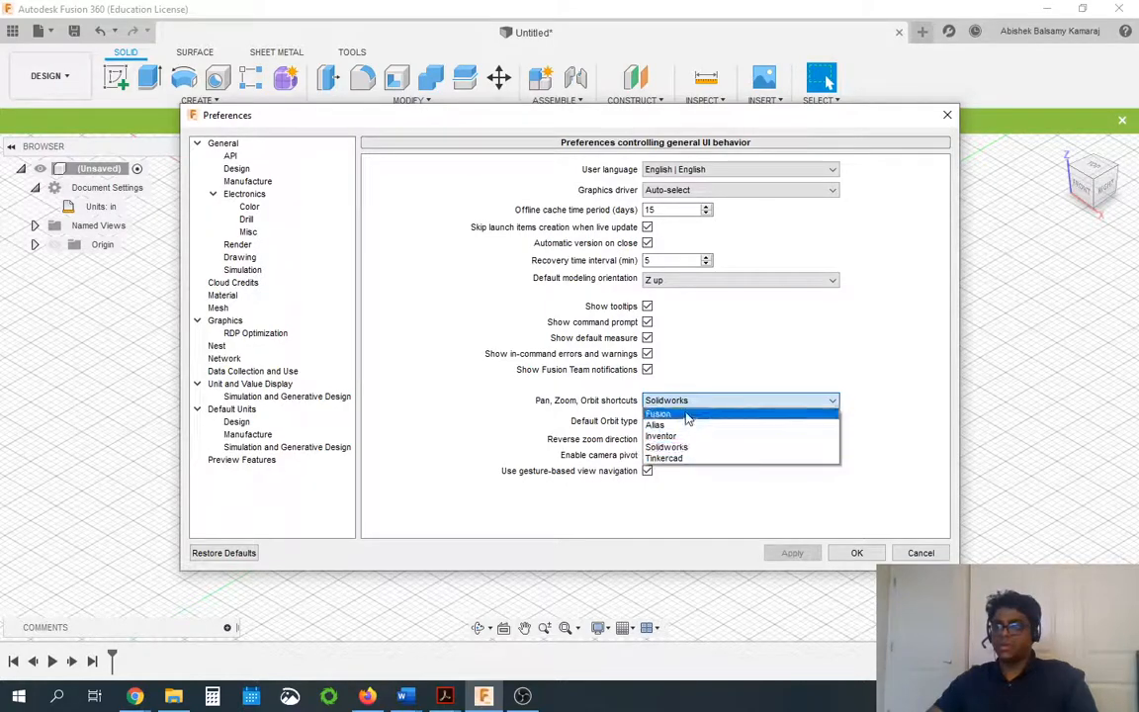
left_click(700, 447)
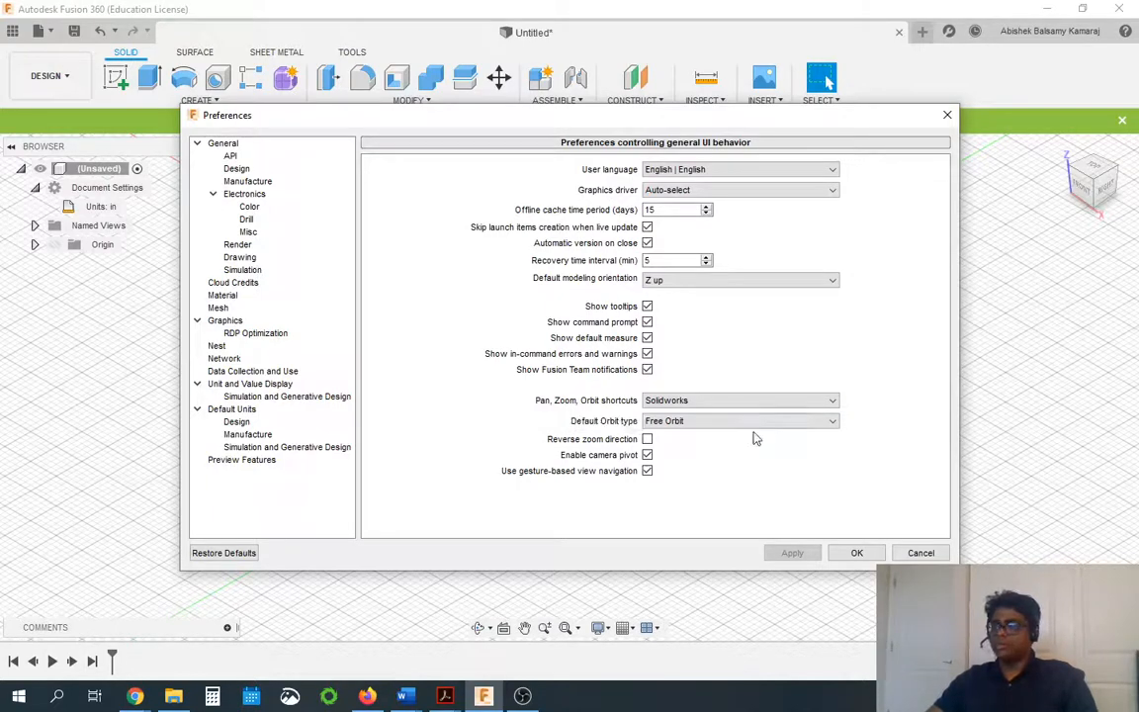
left_click(858, 553)
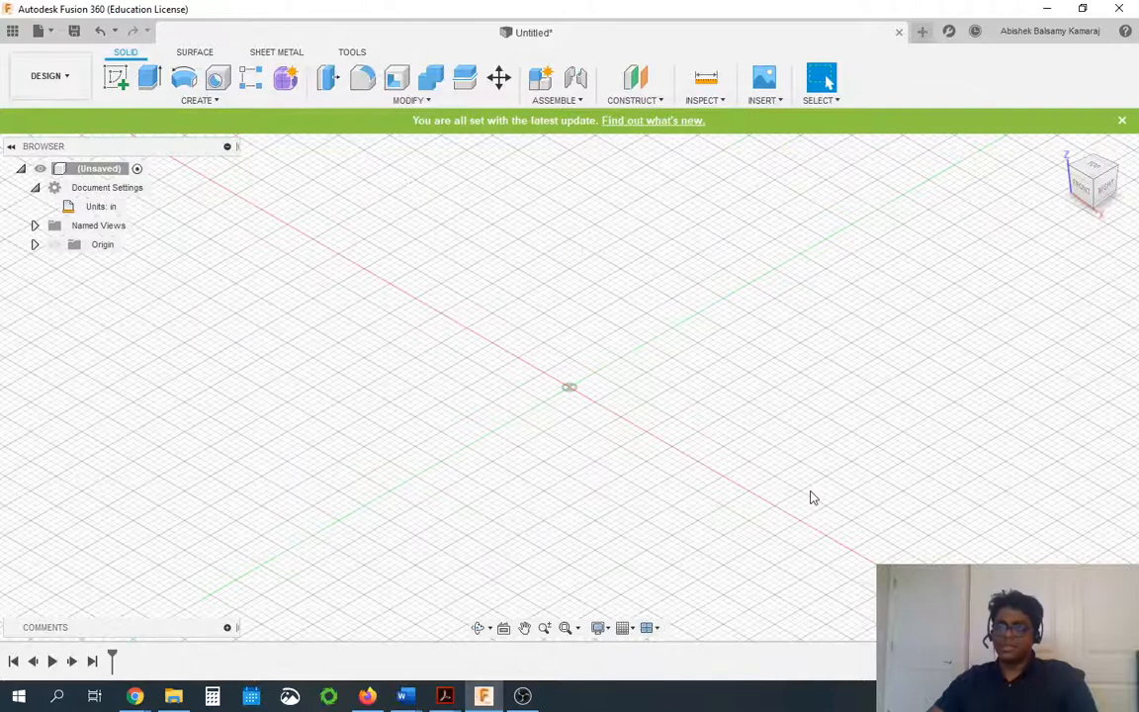
Examine the empty modelling grid around the origin at different zoom levels and viewing angles.
scroll(593, 416, "up", 5)
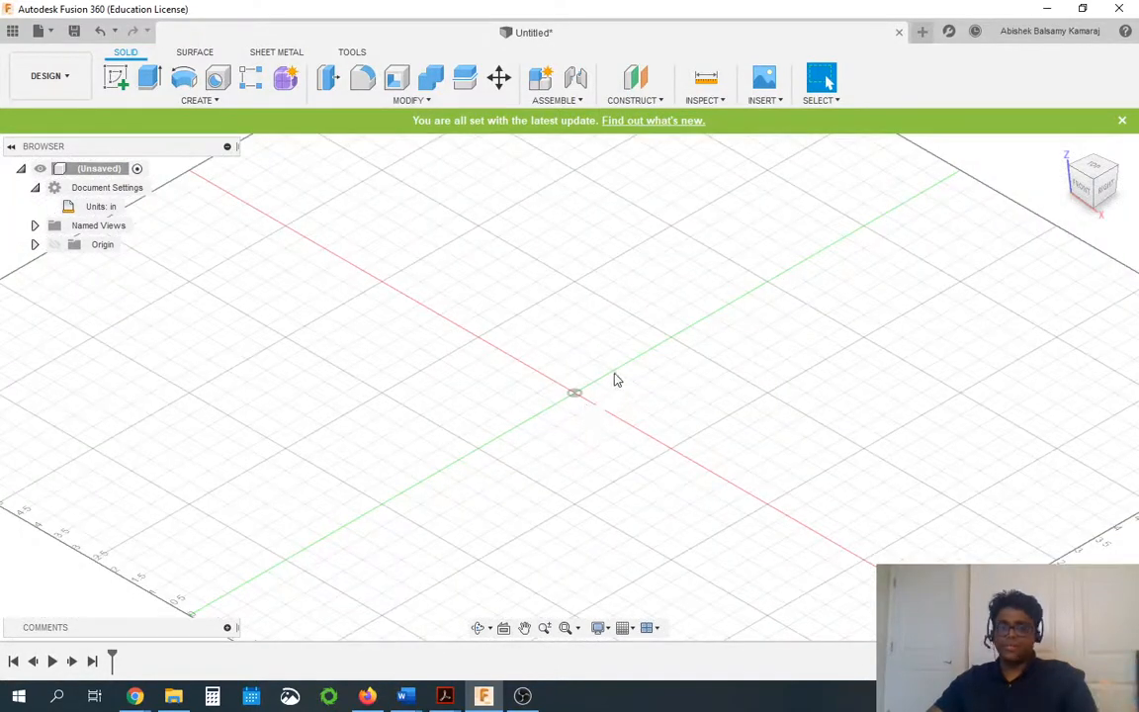
scroll(581, 425, "down", 5)
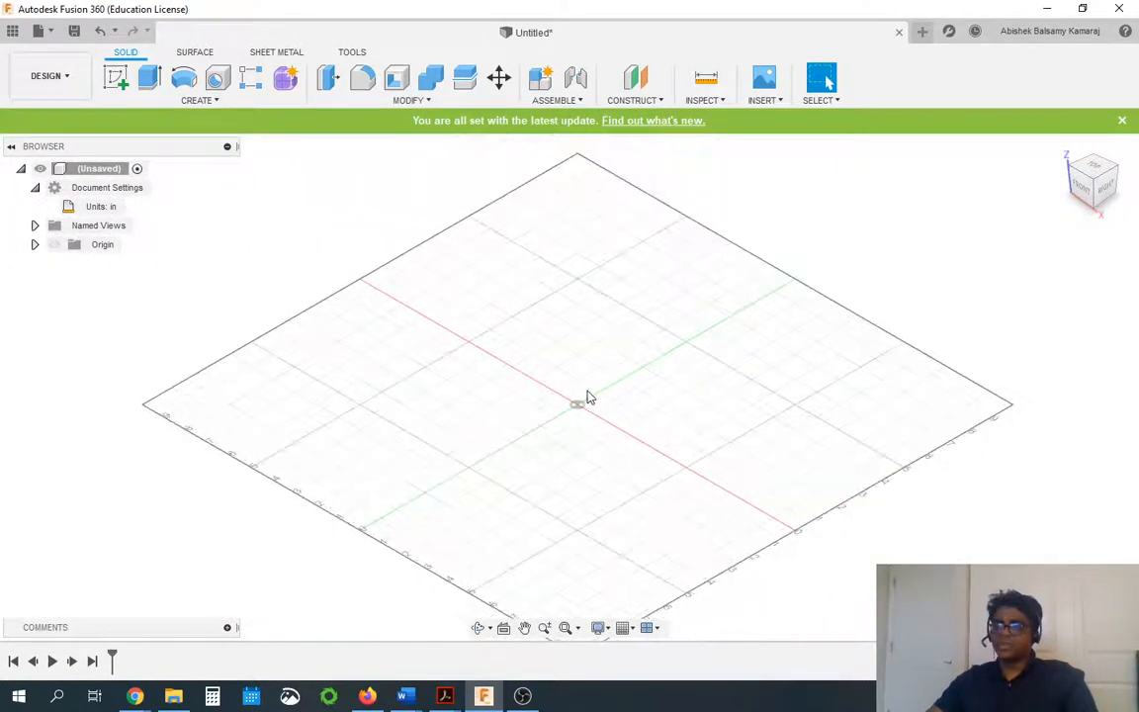
scroll(584, 400, "up", 4)
scroll(584, 425, "down", 6)
scroll(583, 425, "up", 5)
scroll(582, 425, "down", 3)
scroll(579, 425, "down", 4)
scroll(580, 424, "up", 5)
scroll(580, 425, "down", 4)
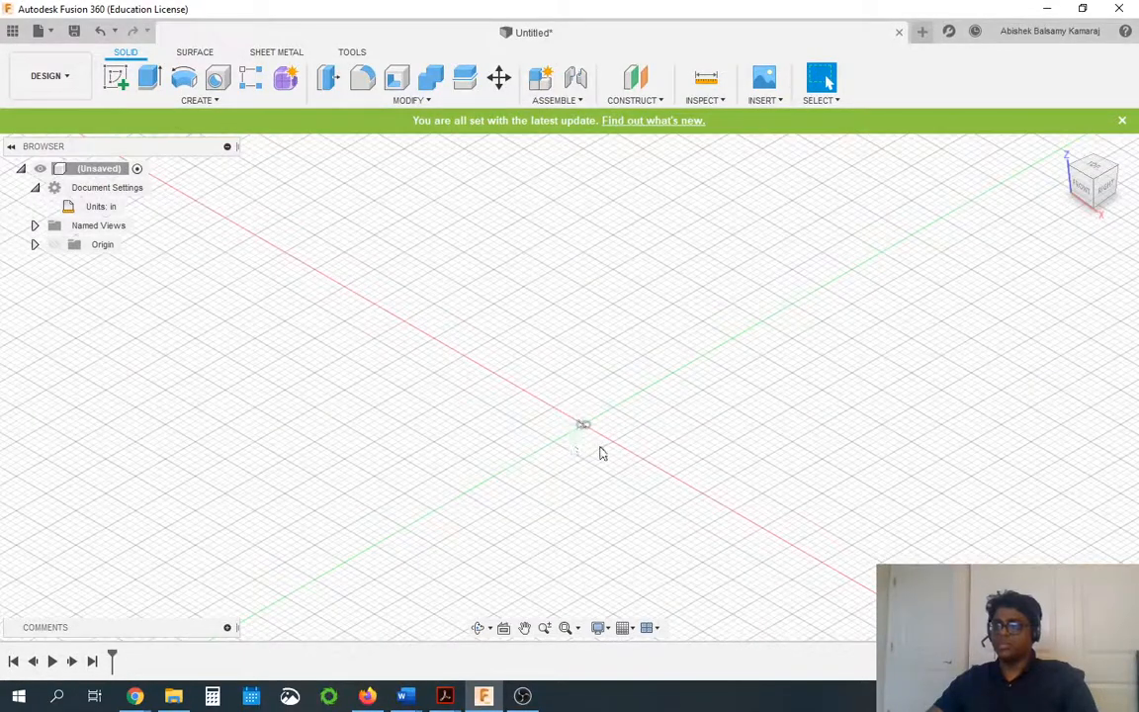
middle_click_drag(597, 450, 699, 397, "shift")
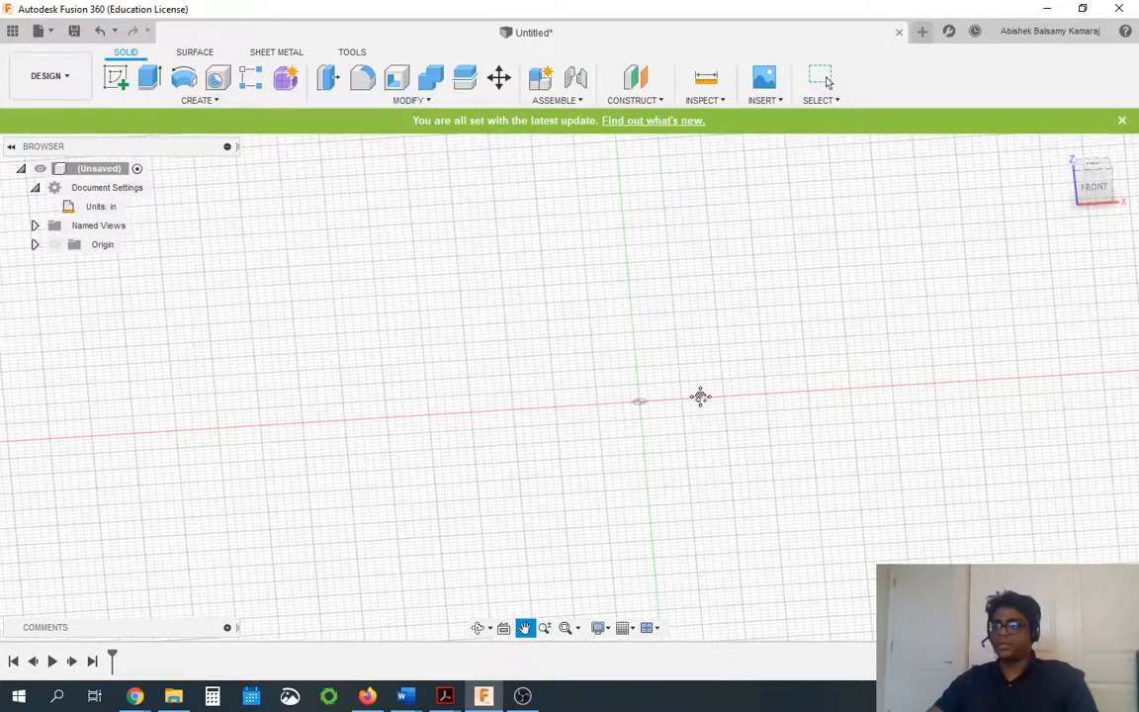
left_click_drag(723, 351, 519, 460)
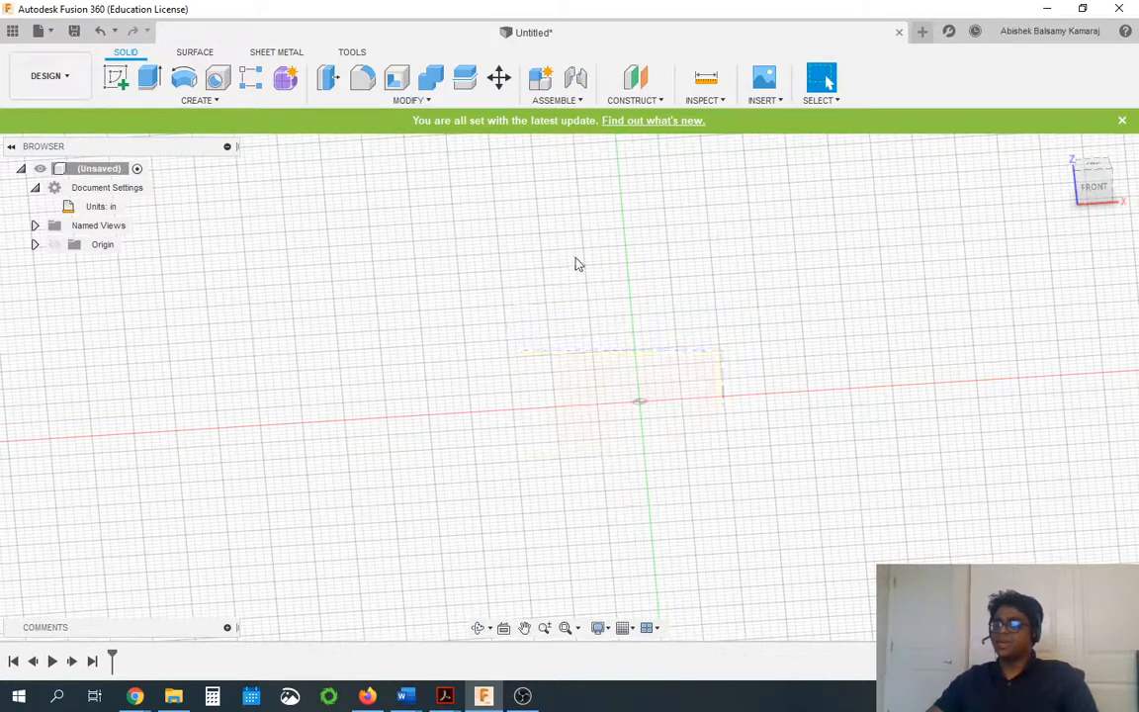
left_click_drag(794, 318, 435, 526)
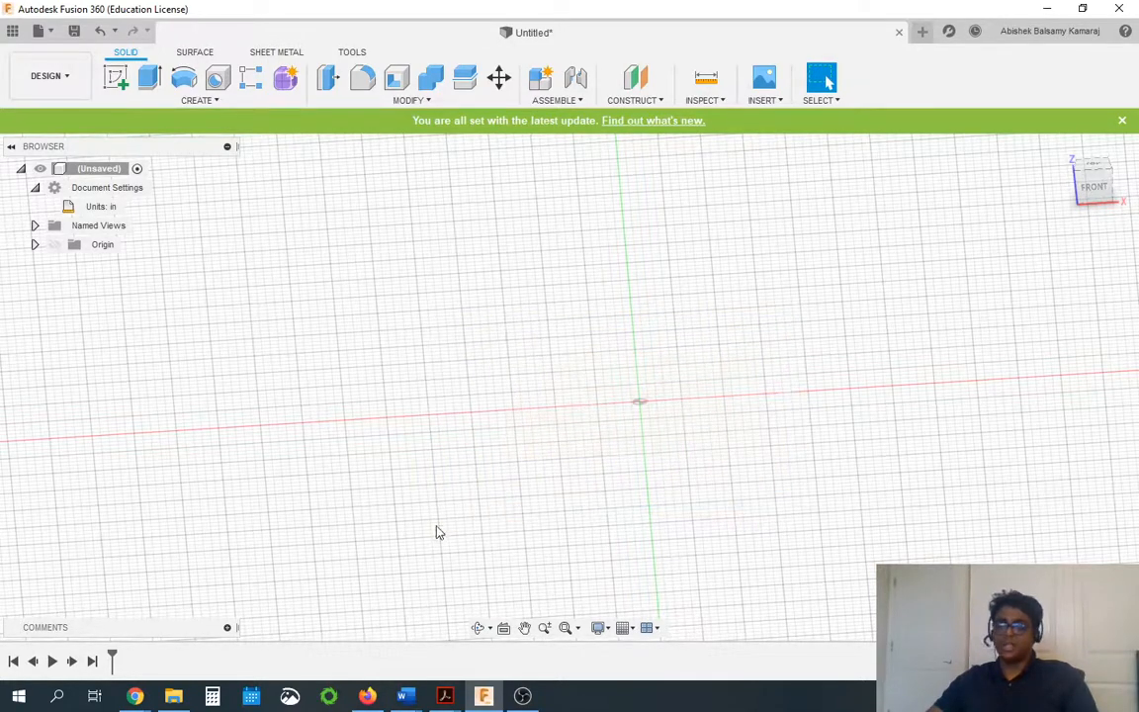
scroll(504, 418, "down", 2)
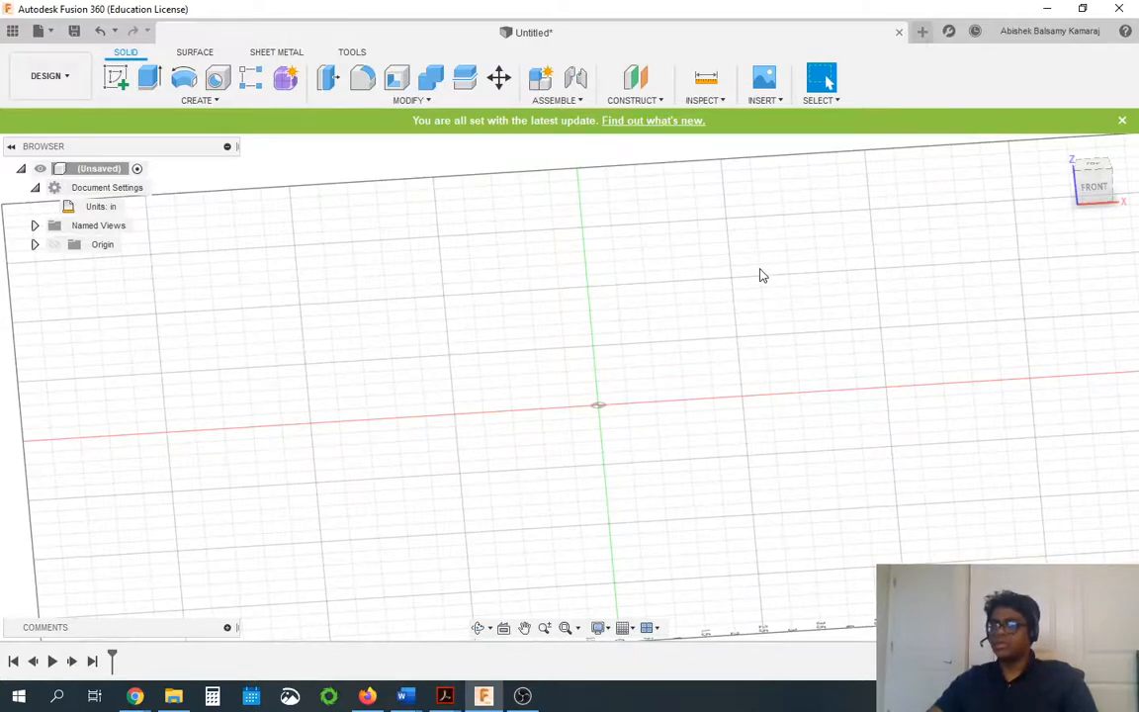
middle_click_drag(718, 358, 754, 382, "shift")
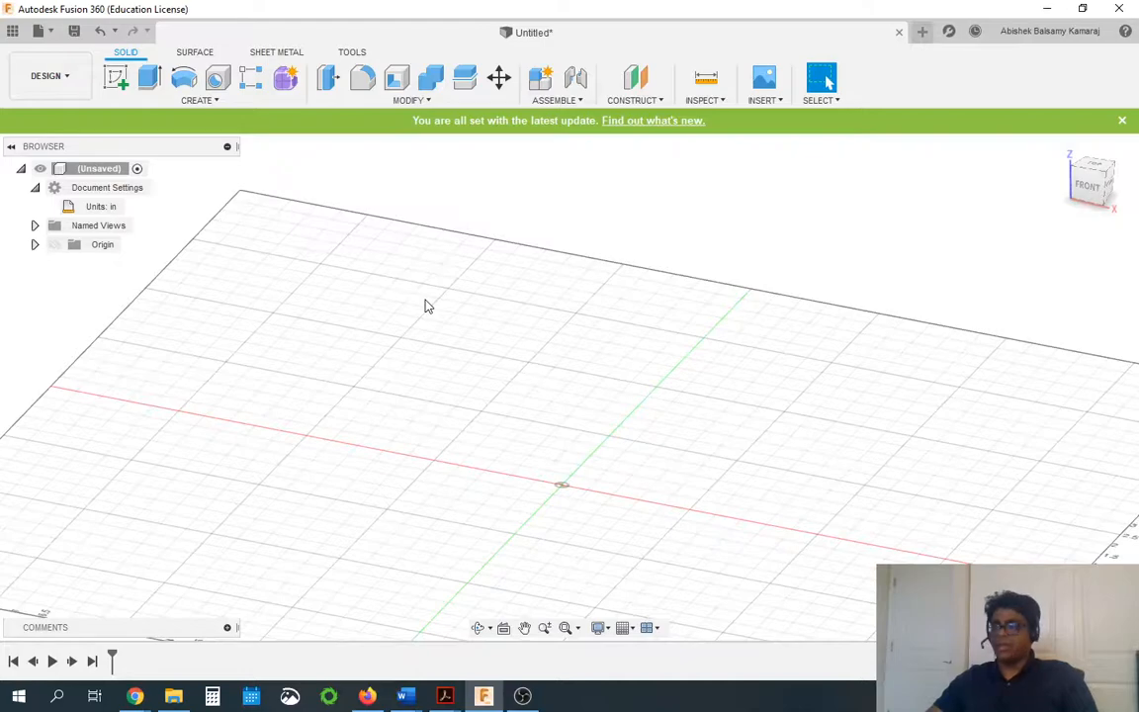
Create a new sketch on the horizontal XY origin plane.
left_click(120, 79)
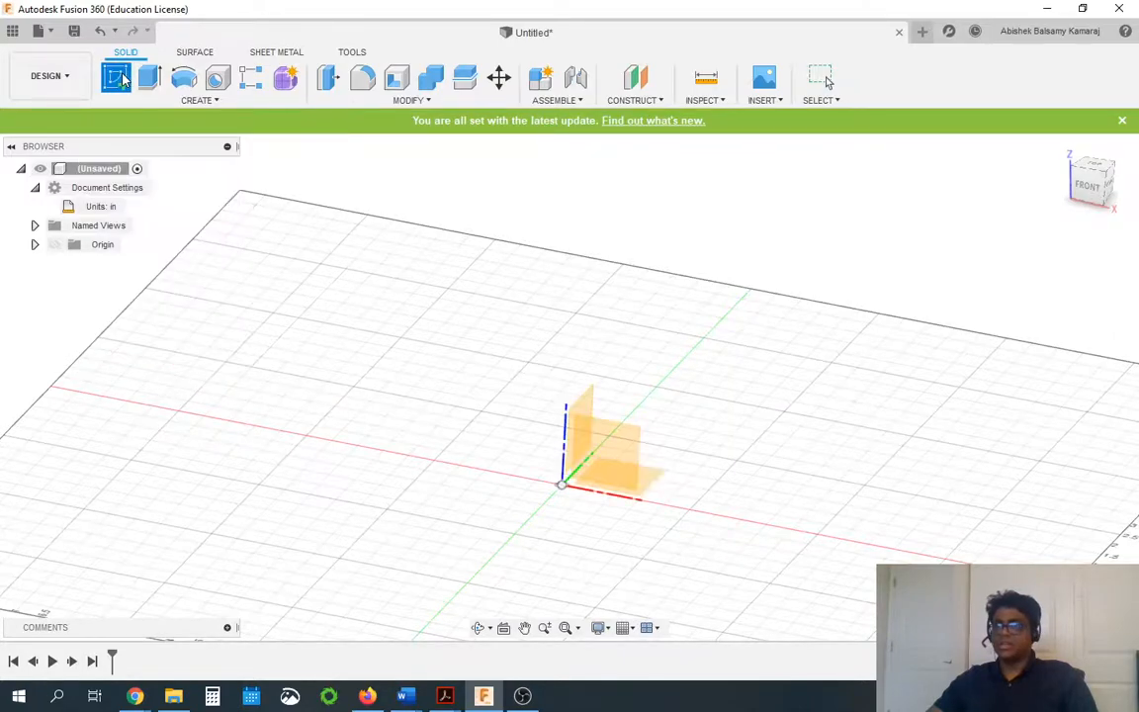
left_click(623, 435)
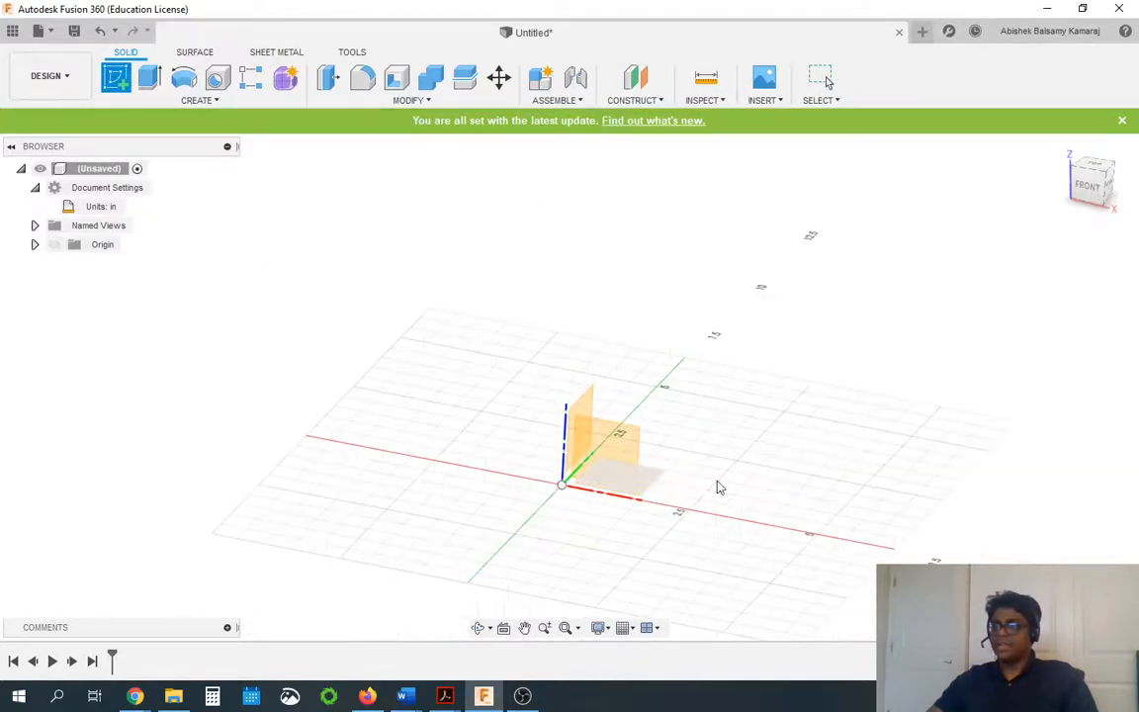
mouse_move(749, 450)
middle_mouse_down("shift")
mouse_move(702, 376)
mouse_move(722, 353)
mouse_move(614, 235)
mouse_move(537, 204)
mouse_move(602, 166)
mouse_move(570, 396)
mouse_move(576, 428)
mouse_move(669, 513)
mouse_move(605, 440)
mouse_move(740, 244)
mouse_move(821, 211)
mouse_move(730, 400)
middle_mouse_up("shift")
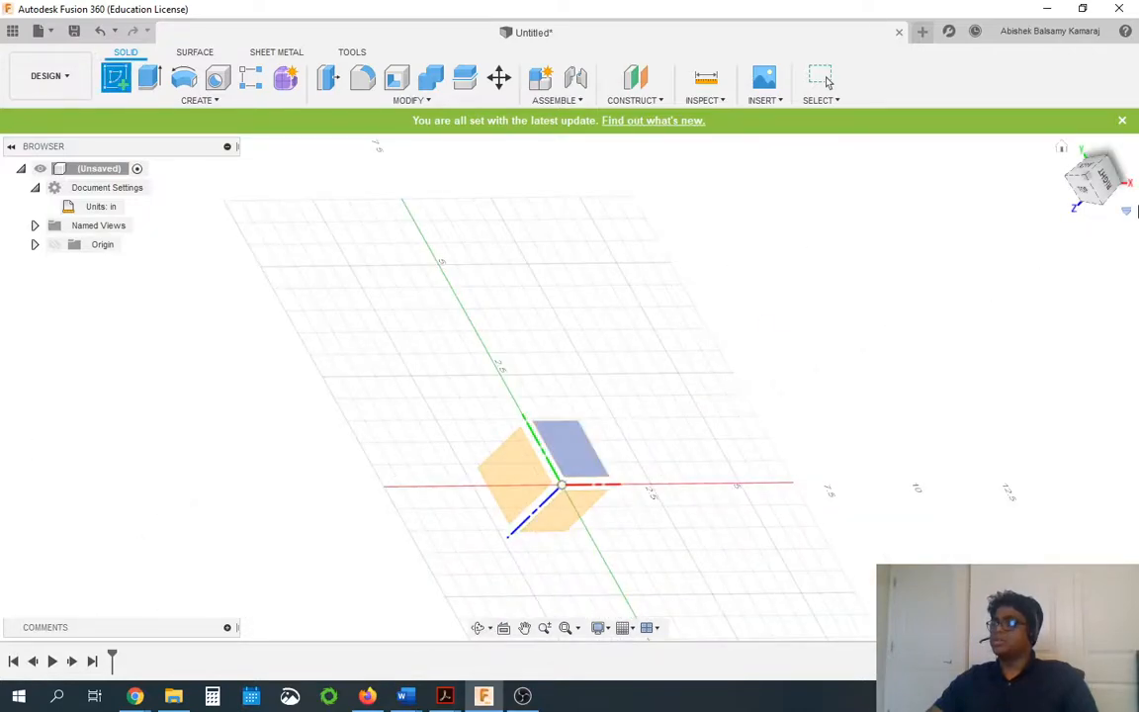
mouse_move(1088, 185)
left_mouse_down()
mouse_move(1111, 153)
mouse_move(1097, 140)
mouse_move(1076, 203)
mouse_move(1095, 255)
mouse_move(1094, 185)
left_mouse_up()
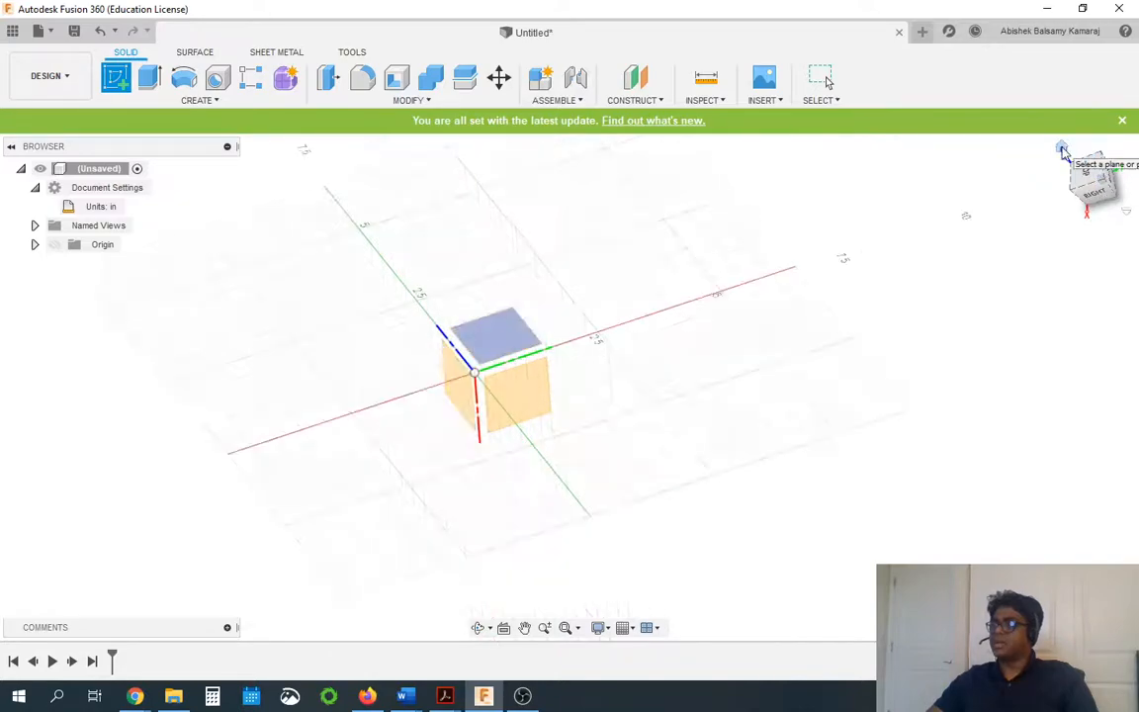
left_click(1062, 148)
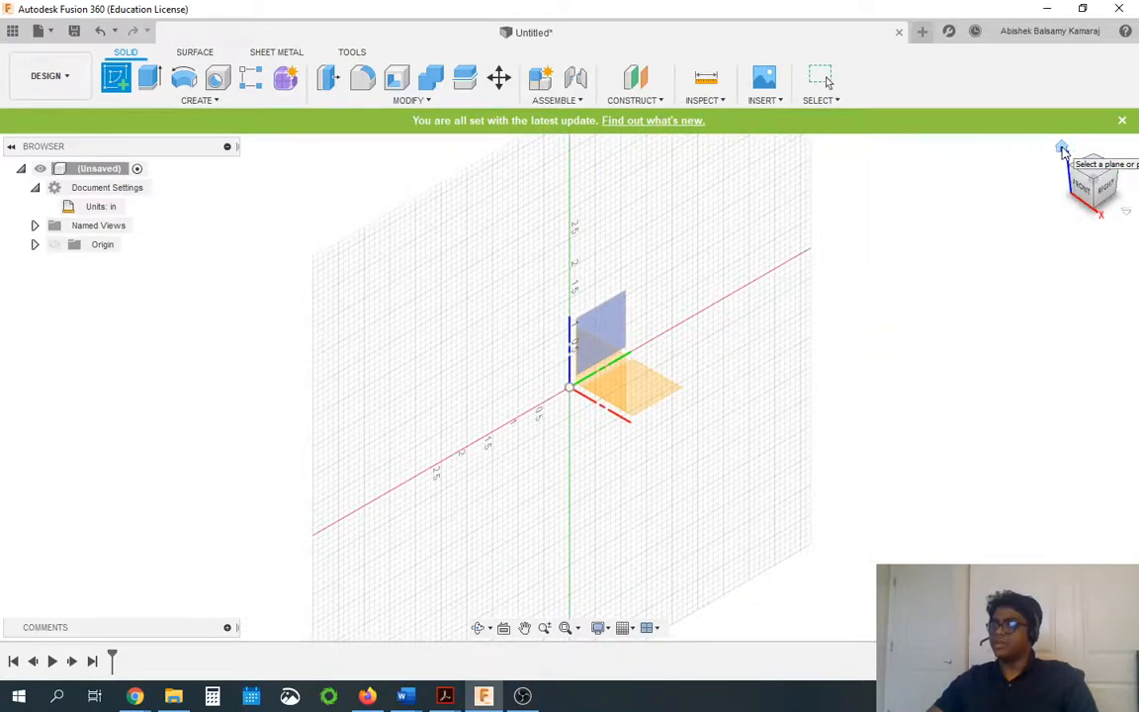
left_click(1062, 150)
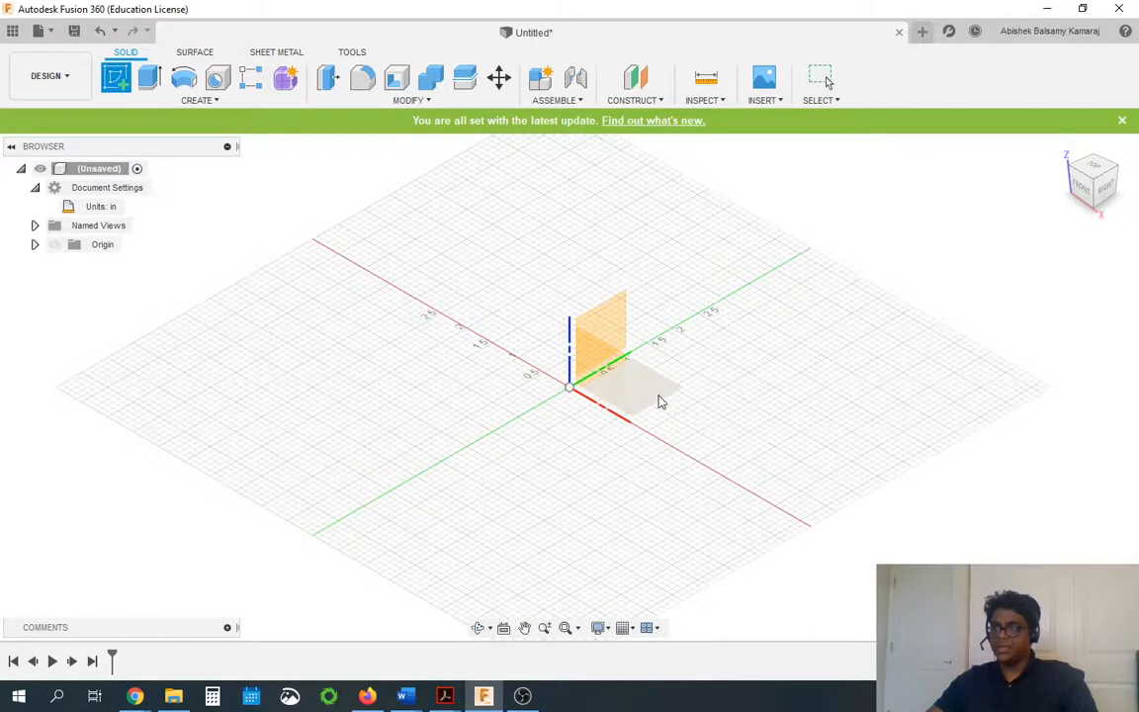
left_click(658, 397)
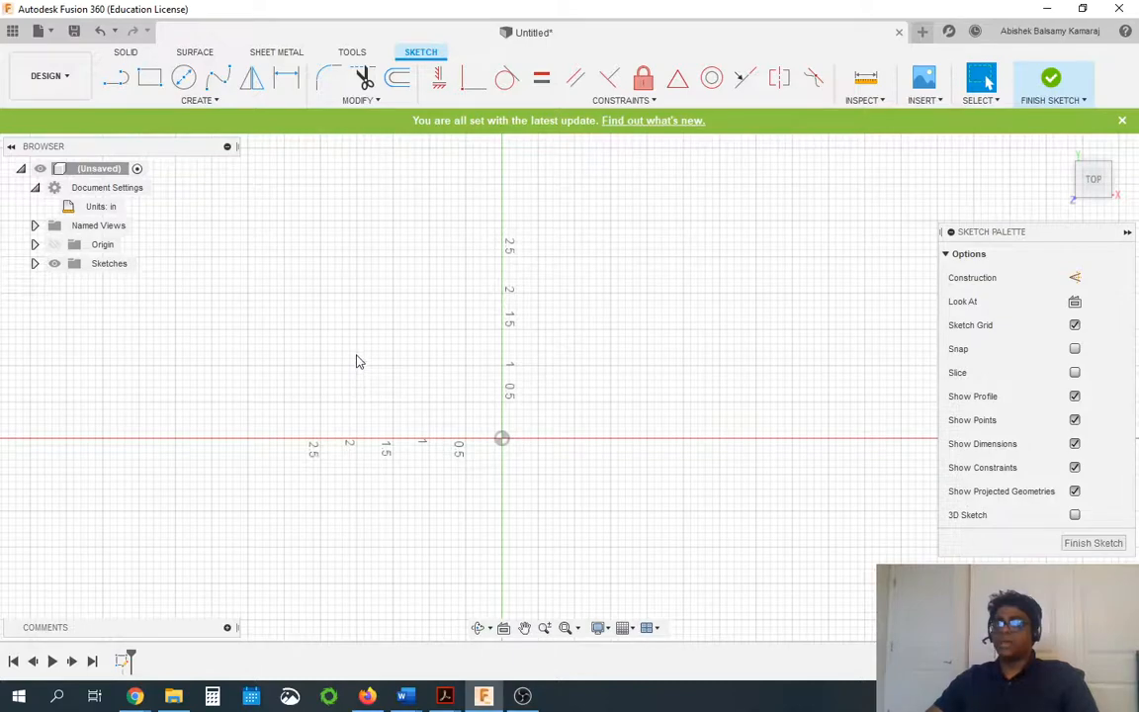
Sketch an upright two-point rectangle from the origin into the positive X and Y quadrant.
left_click(150, 81)
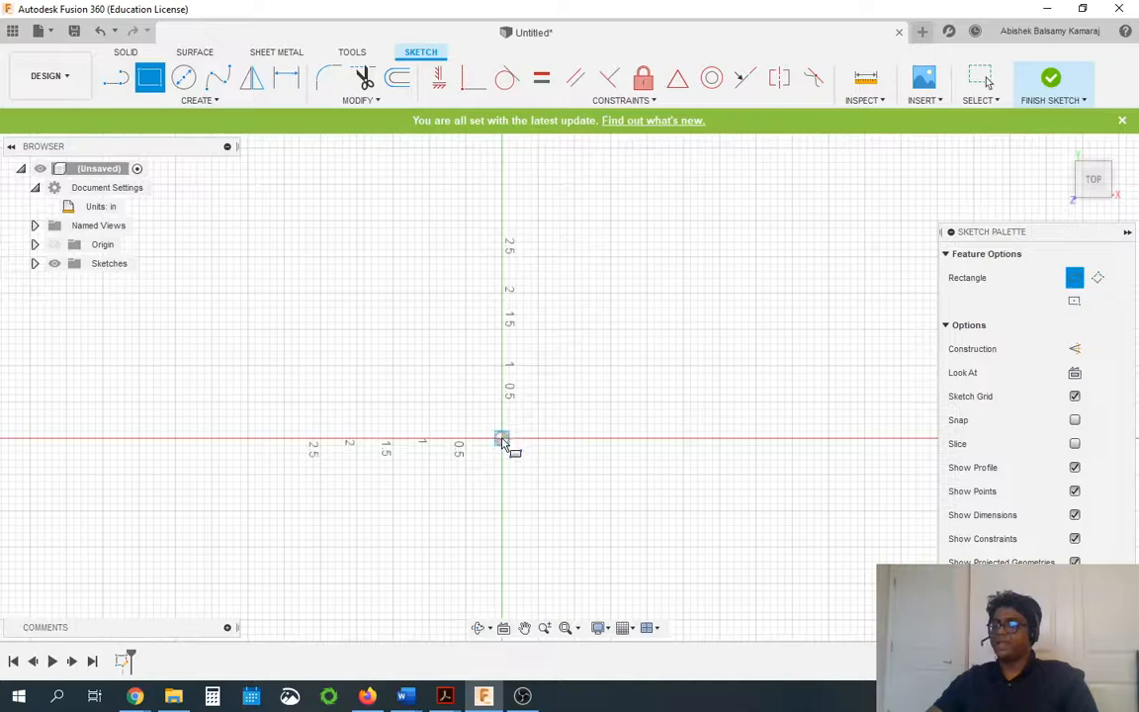
left_click(502, 439)
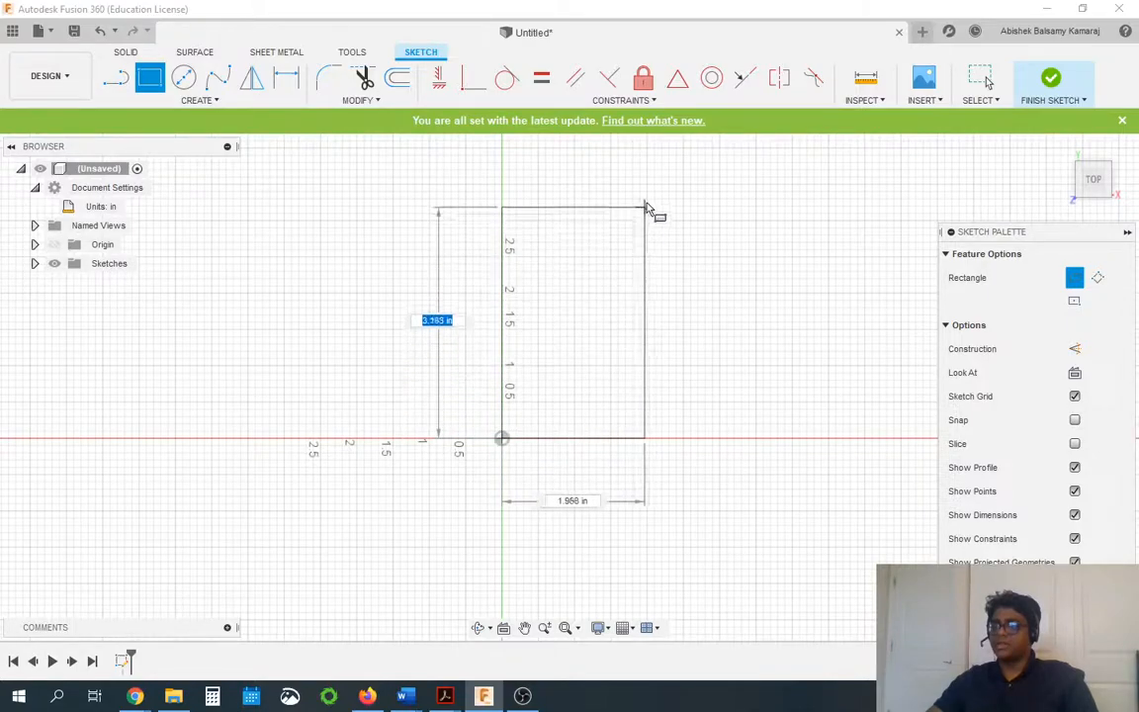
left_click(690, 198)
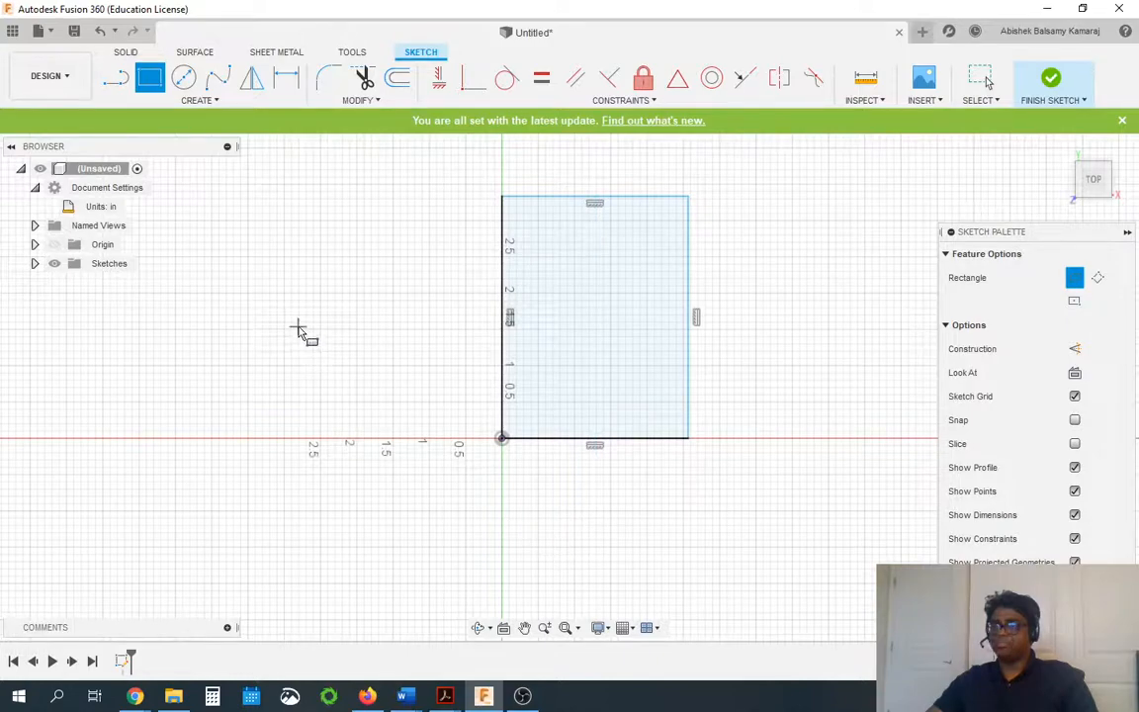
Dimension the rectangle's bottom edge along the X axis and set its length to 7 in.
scroll(682, 505, "down", 2)
scroll(824, 374, "up", 2)
scroll(791, 390, "up", 1)
scroll(700, 495, "down", 2)
scroll(732, 374, "up", 2)
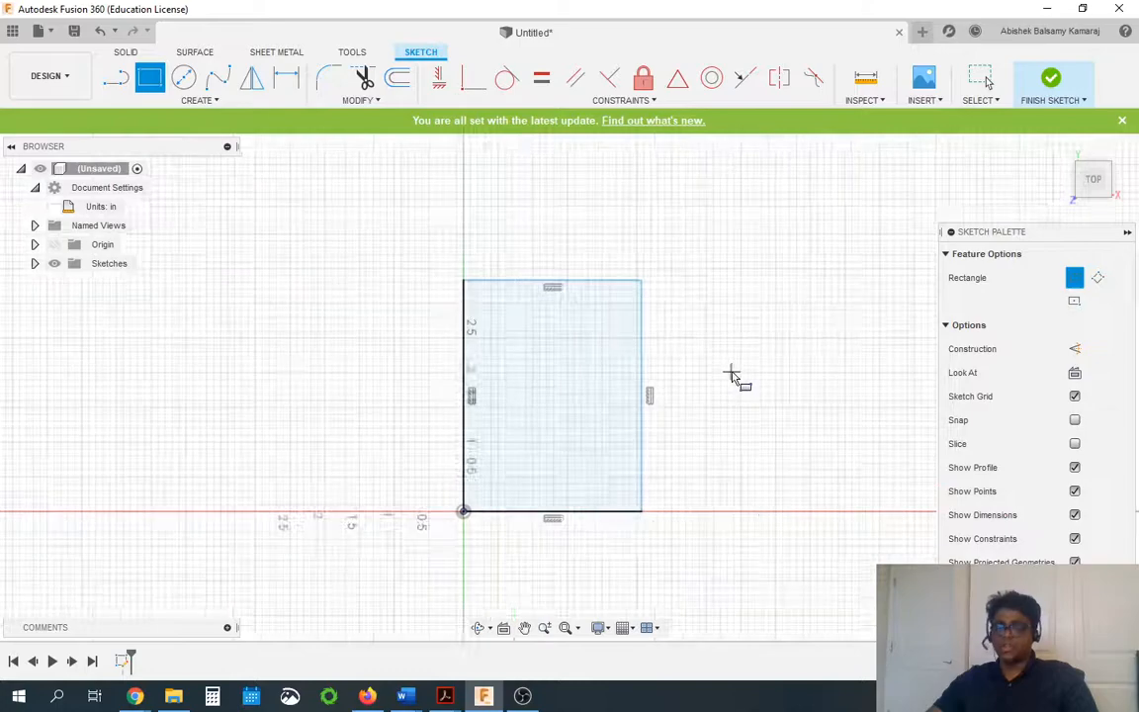
scroll(733, 386, "up", 1)
scroll(632, 576, "up", 2)
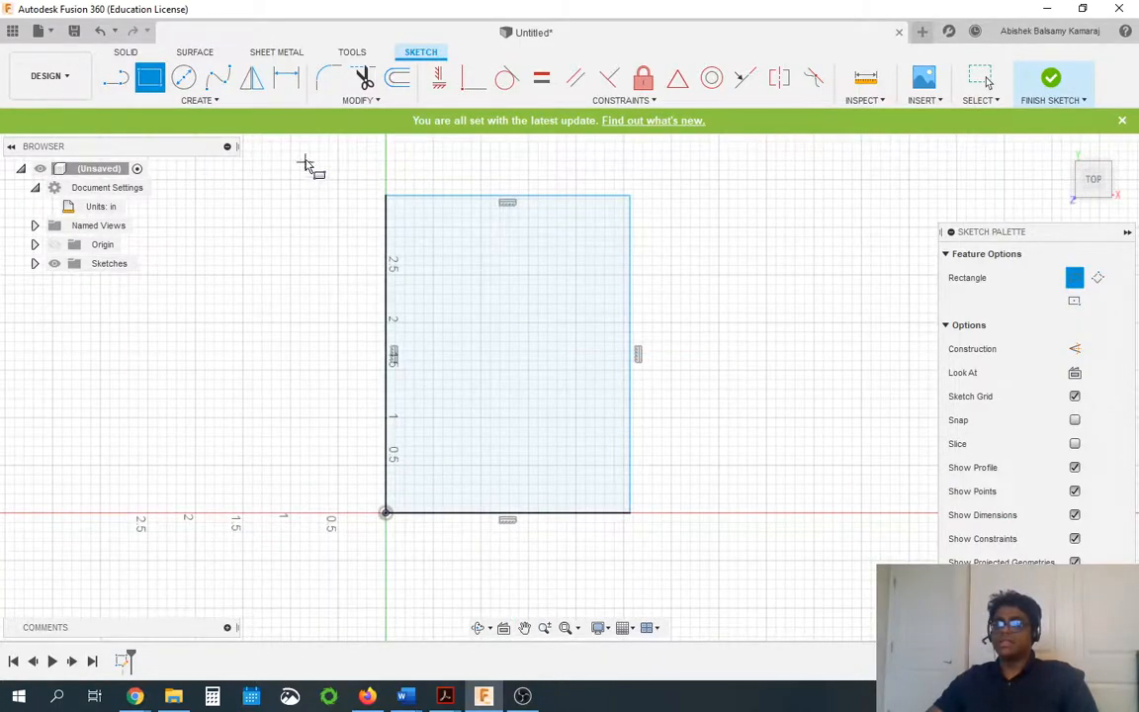
left_click(281, 86)
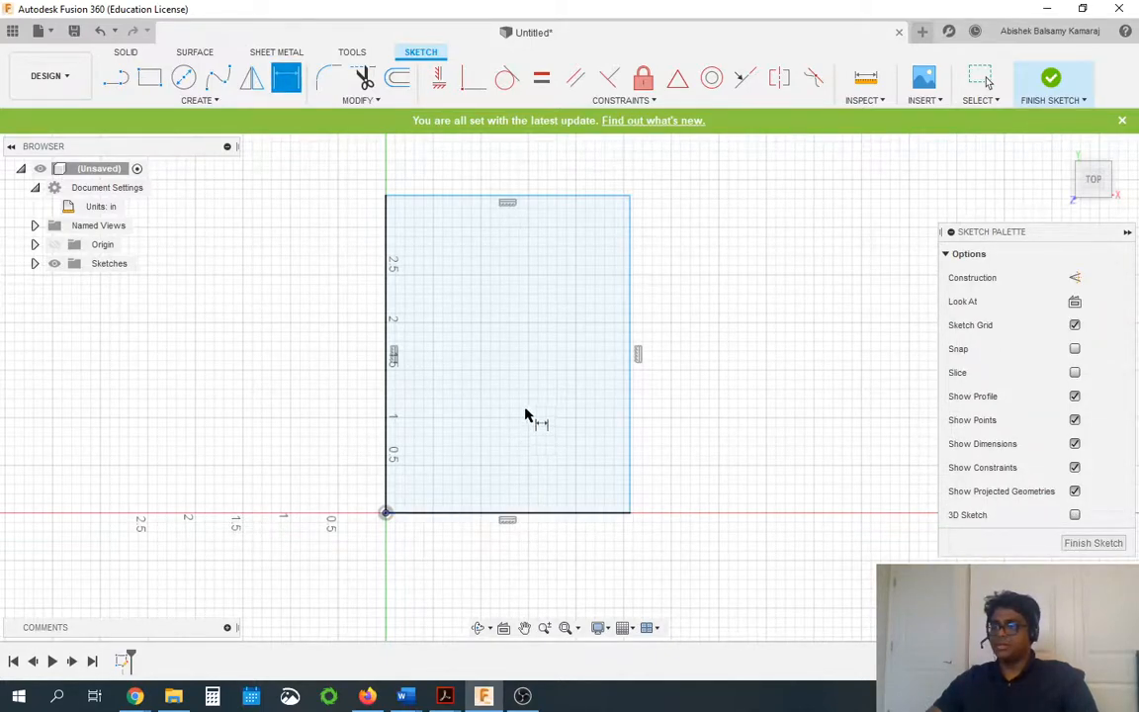
left_click(515, 516)
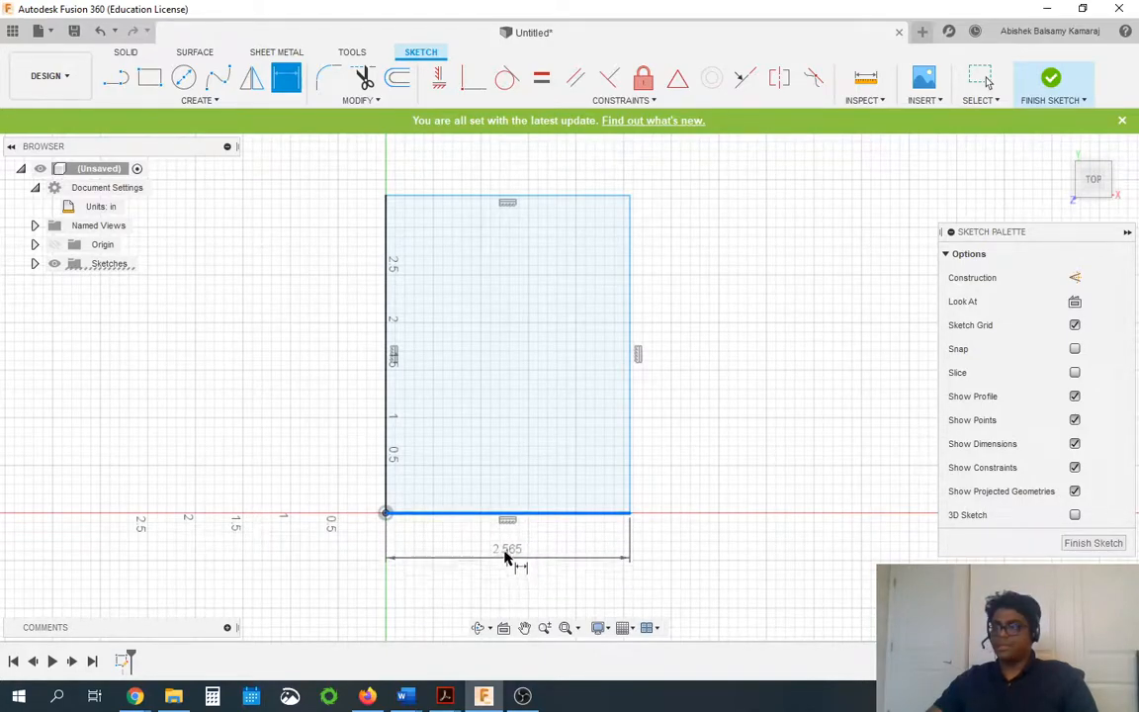
left_click(510, 565)
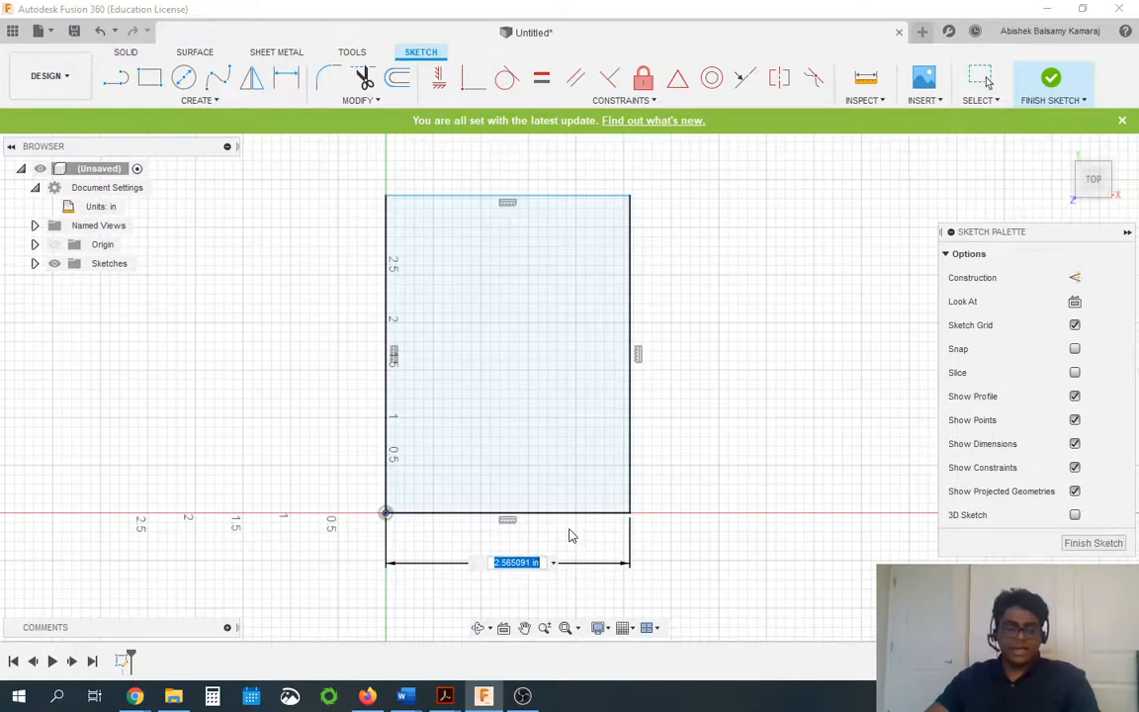
type("7")
key("Return")
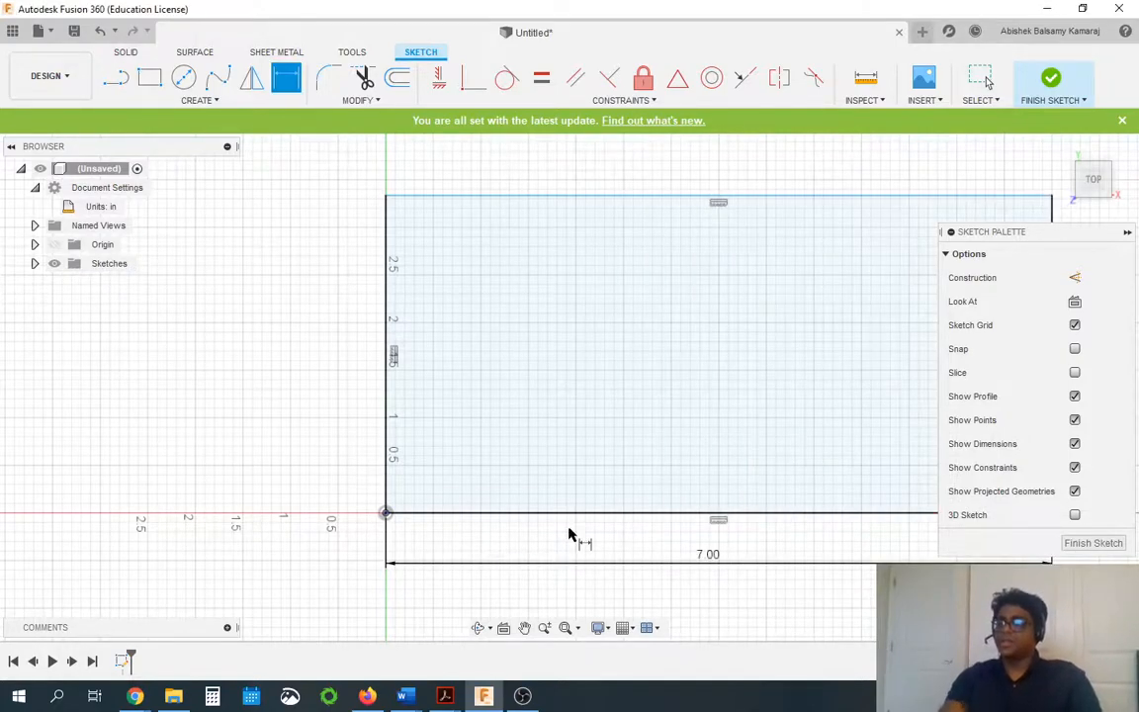
Dimension the rectangle's vertical edge on the Y axis and set its length to 14 in.
scroll(492, 427, "down", 6)
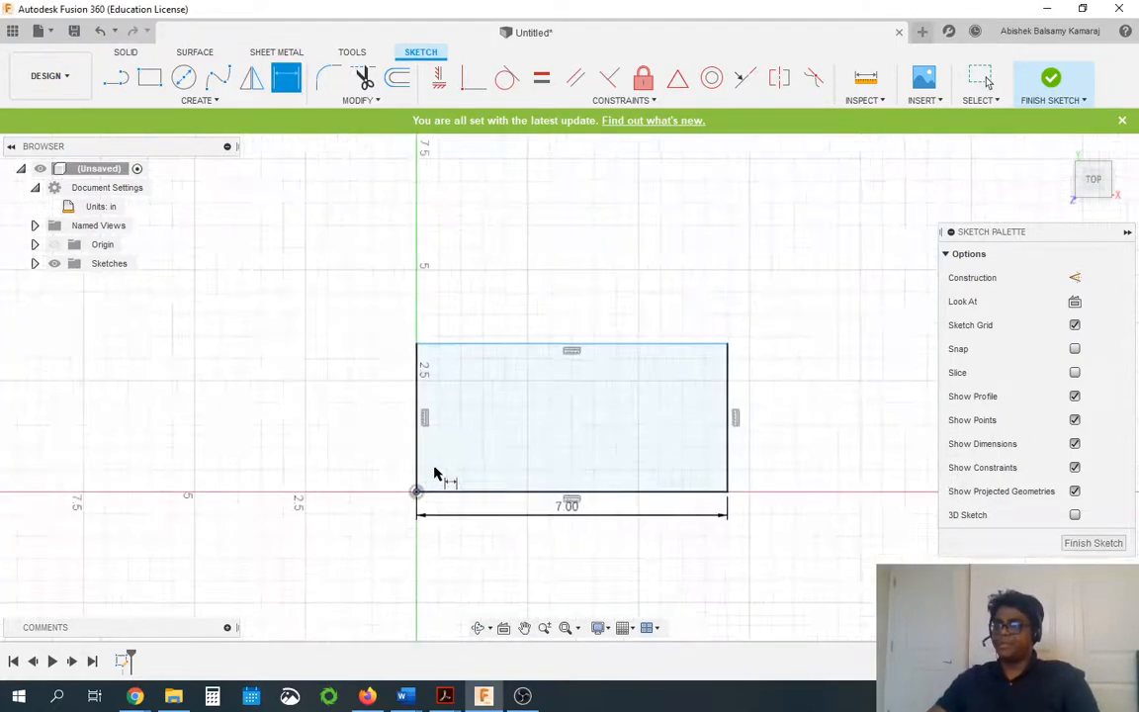
scroll(588, 217, "up", 1)
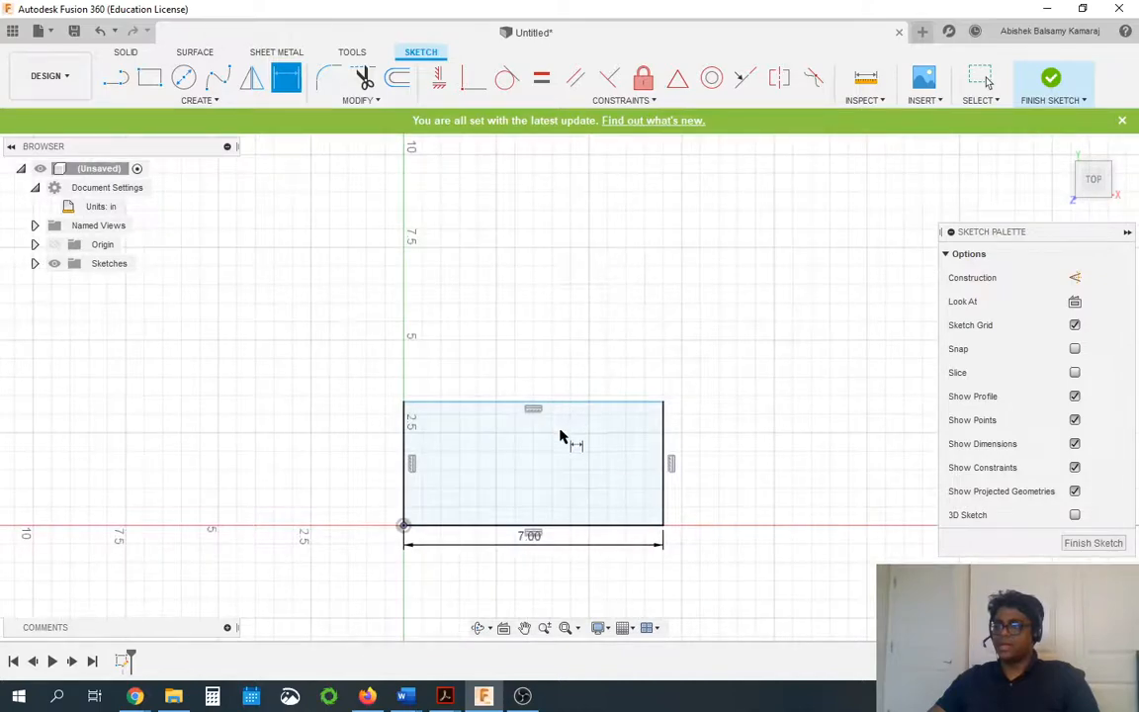
left_click(405, 474)
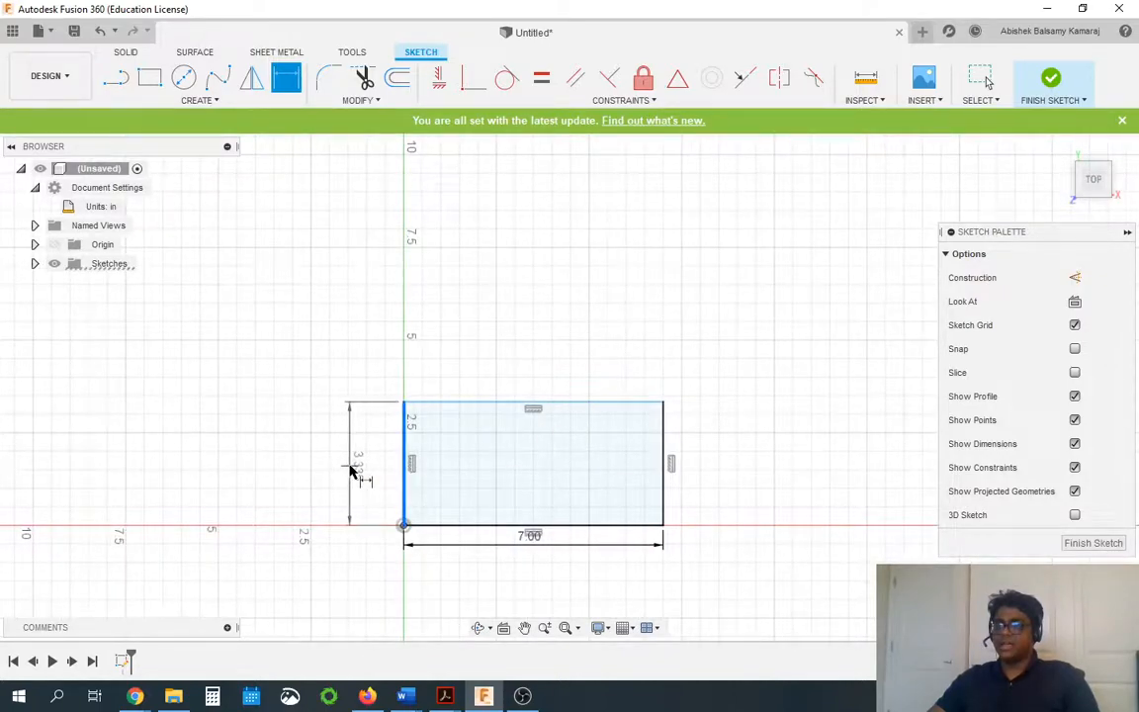
left_click(349, 463)
type("1")
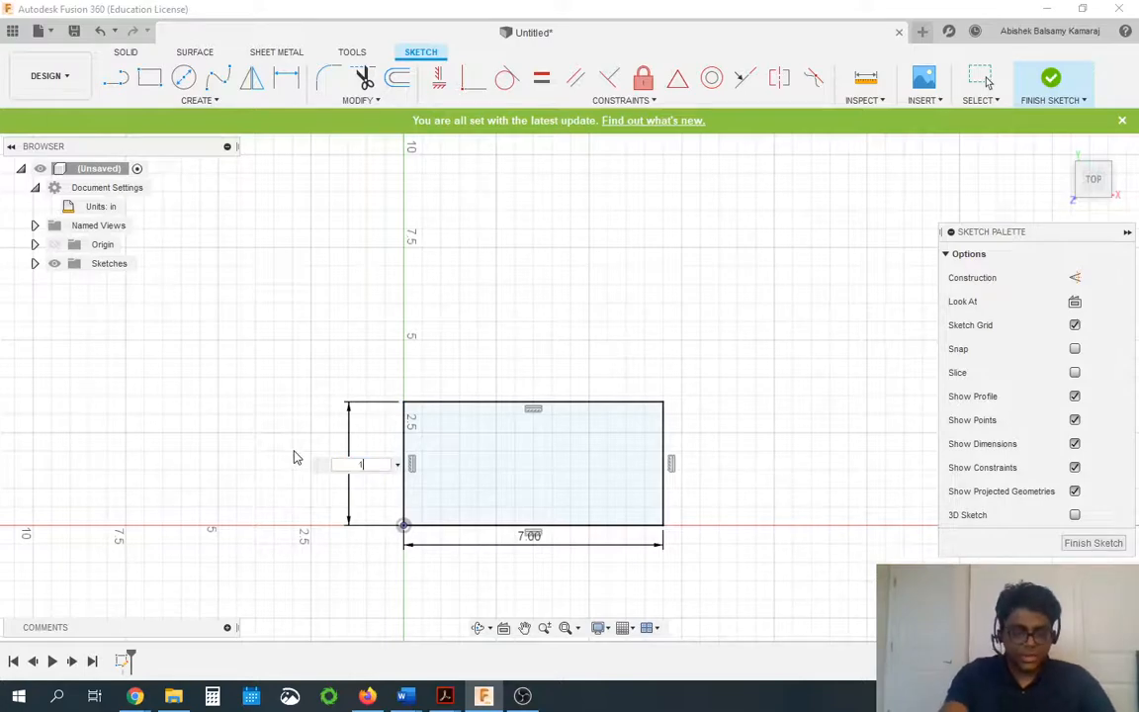
type("4")
key("Return")
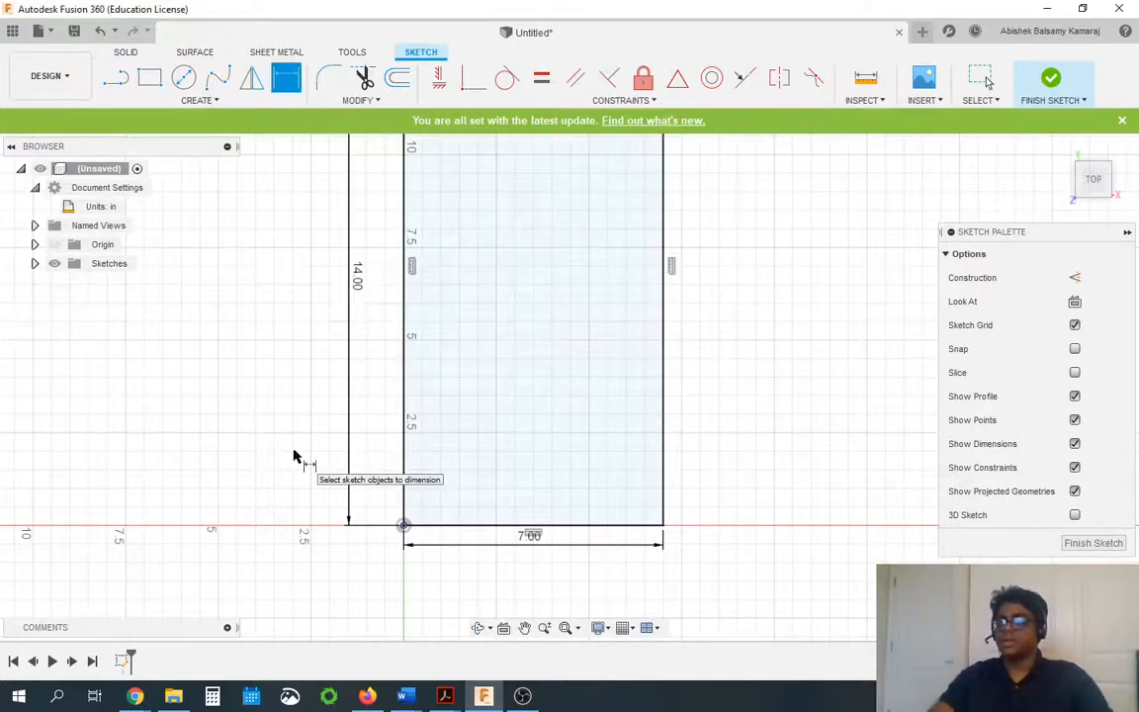
Finish the dimensioned rectangle sketch and return to solid modelling.
scroll(715, 606, "down", 2)
scroll(714, 607, "down", 1)
scroll(468, 476, "down", 2)
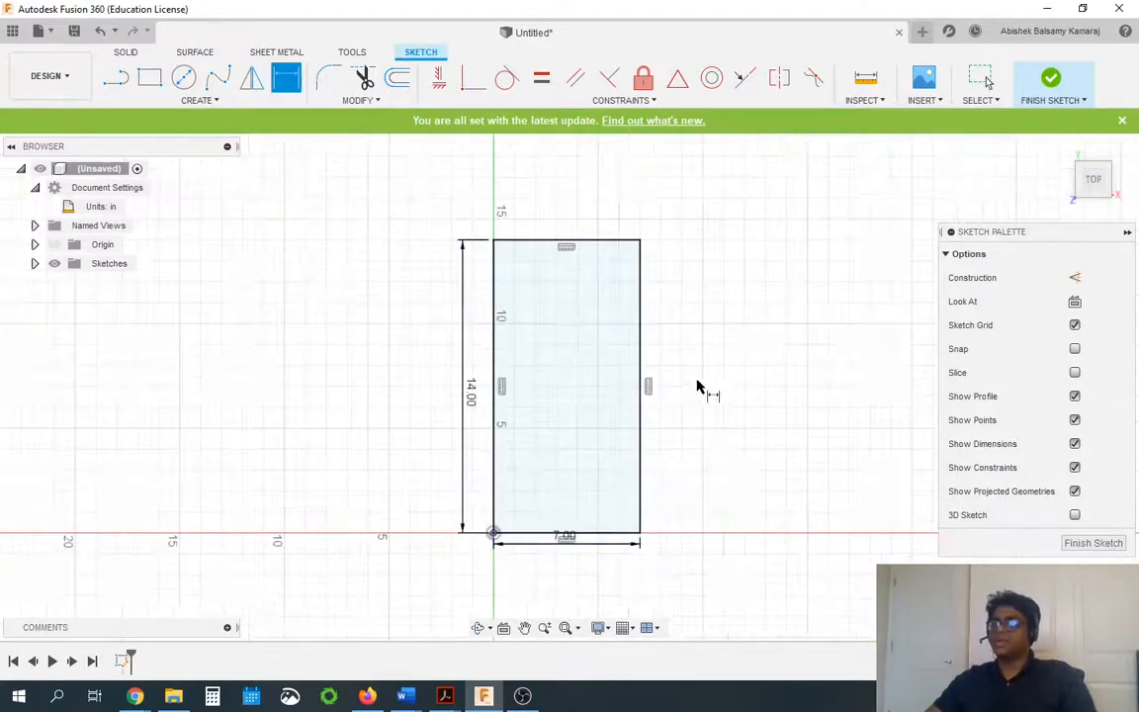
scroll(691, 387, "up", 2)
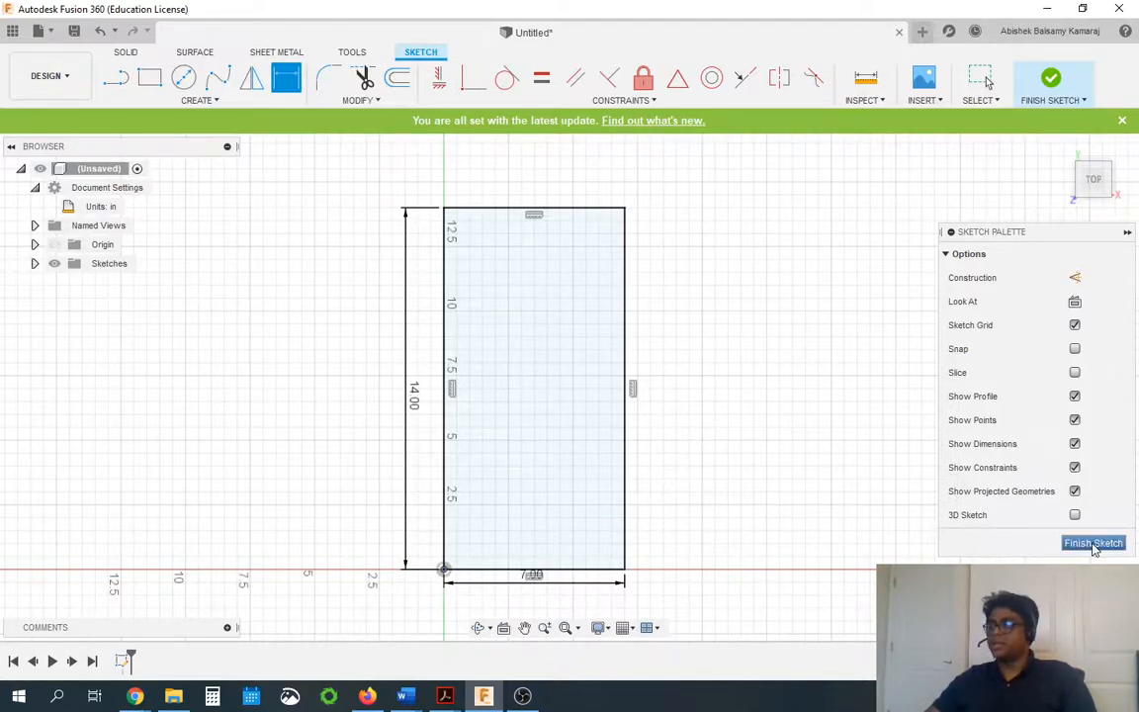
left_click(1094, 544)
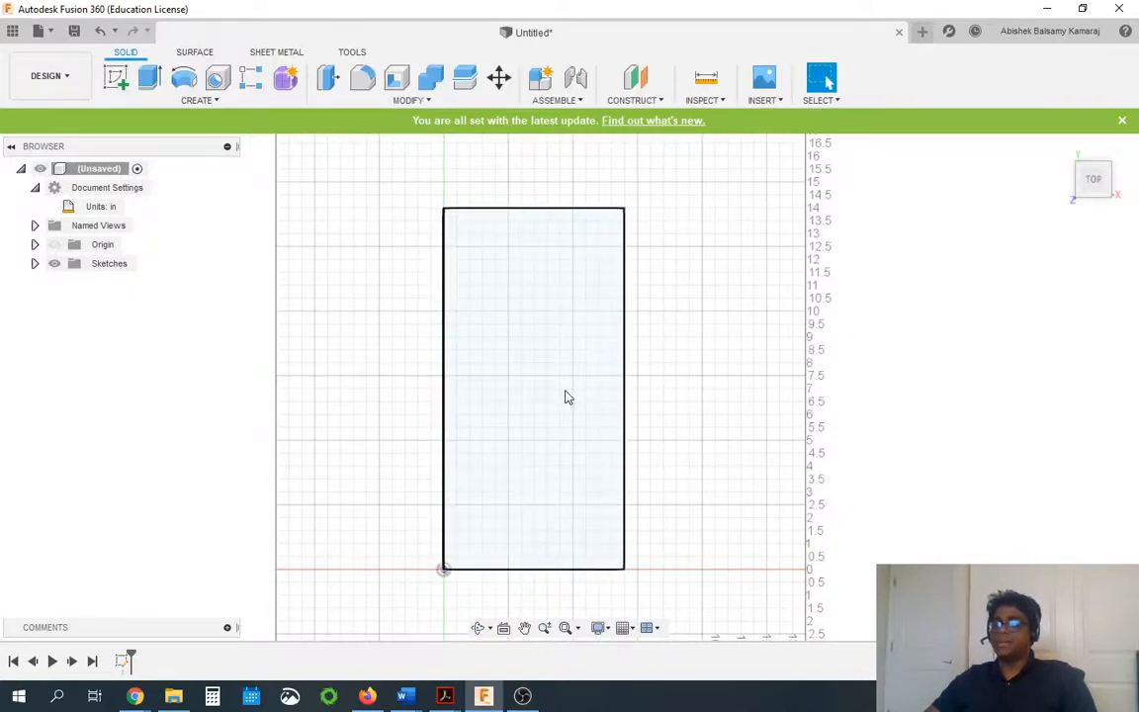
Extrude the rectangular profile 0.25 in to one side of the sketch plane as a new body.
left_click(150, 80)
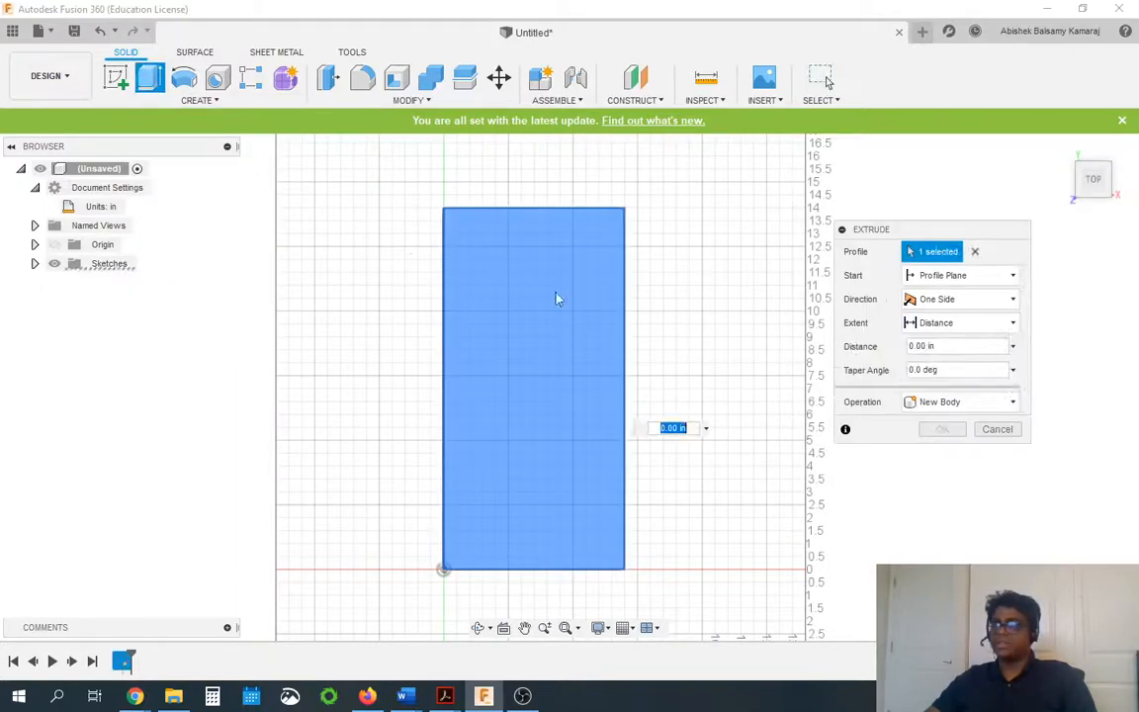
double_click(949, 347)
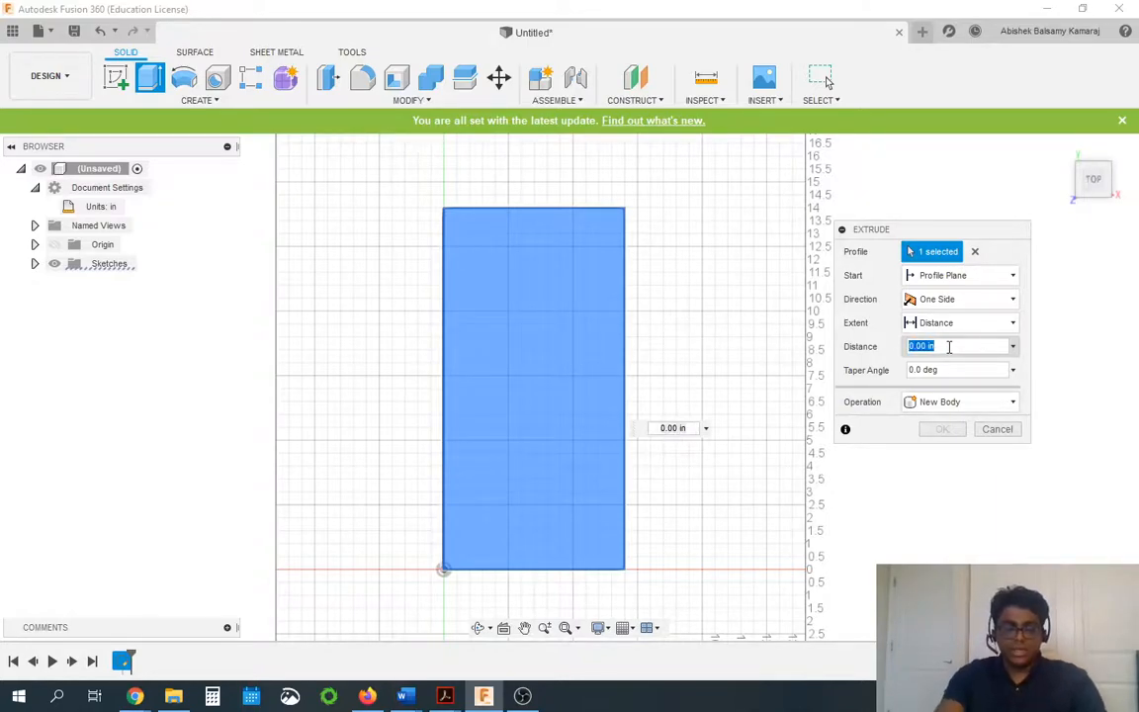
type("0.25")
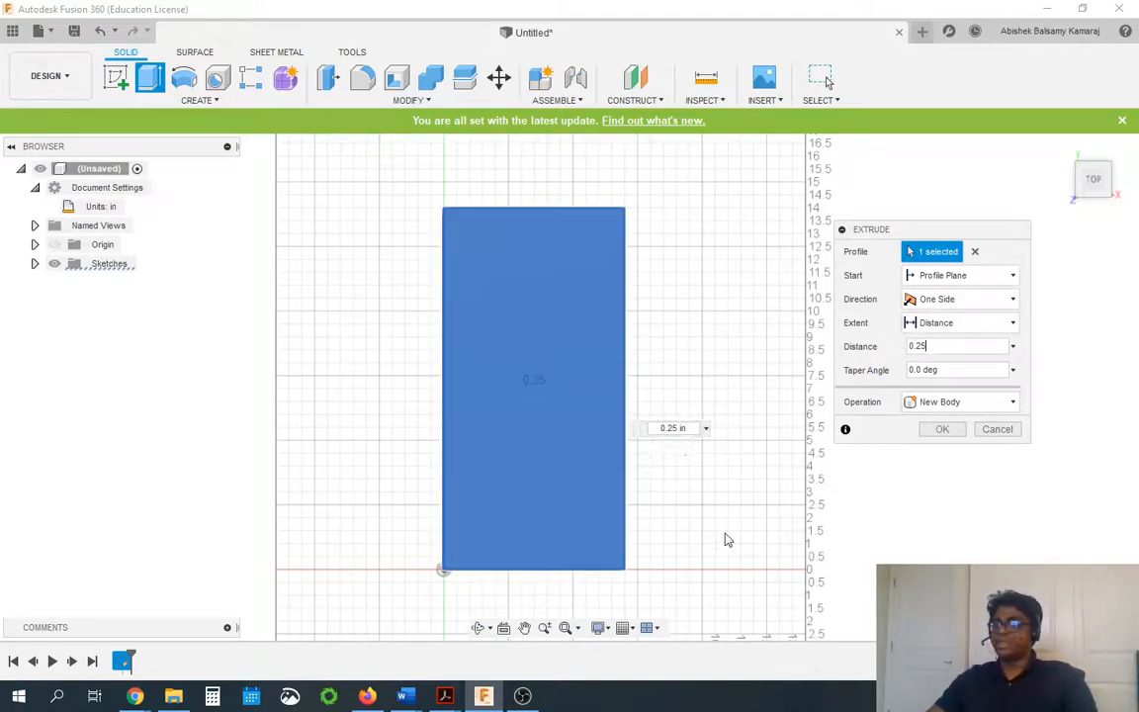
middle_click_drag(681, 552, 698, 480, "shift")
left_click(942, 429)
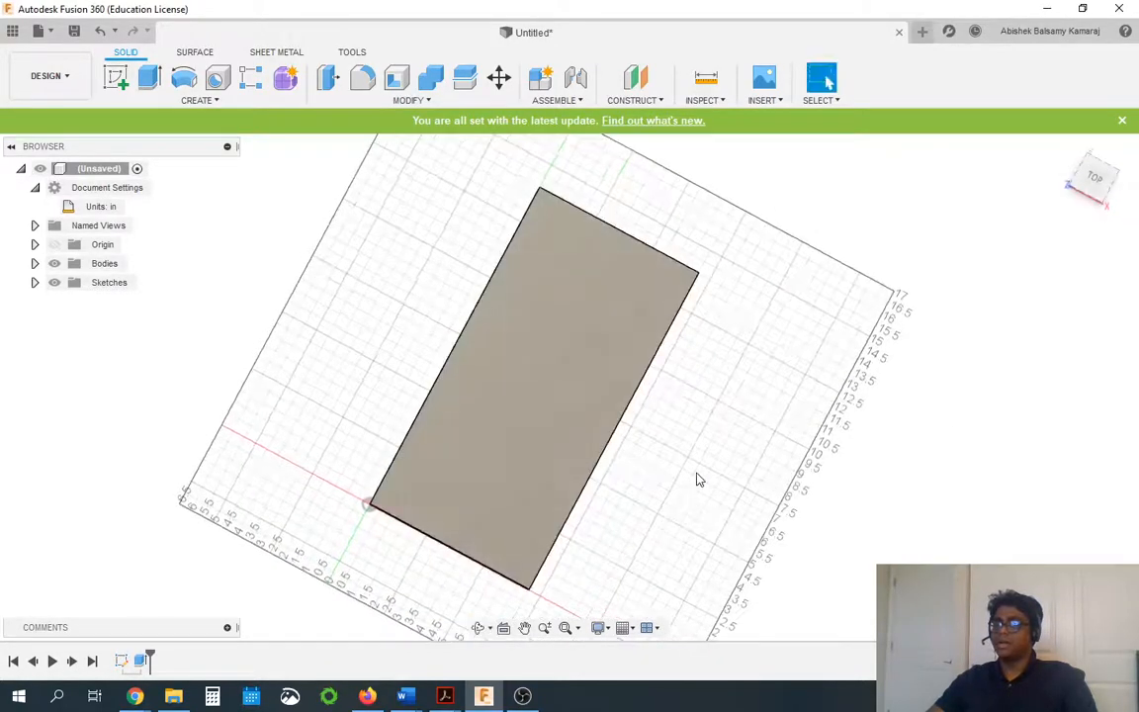